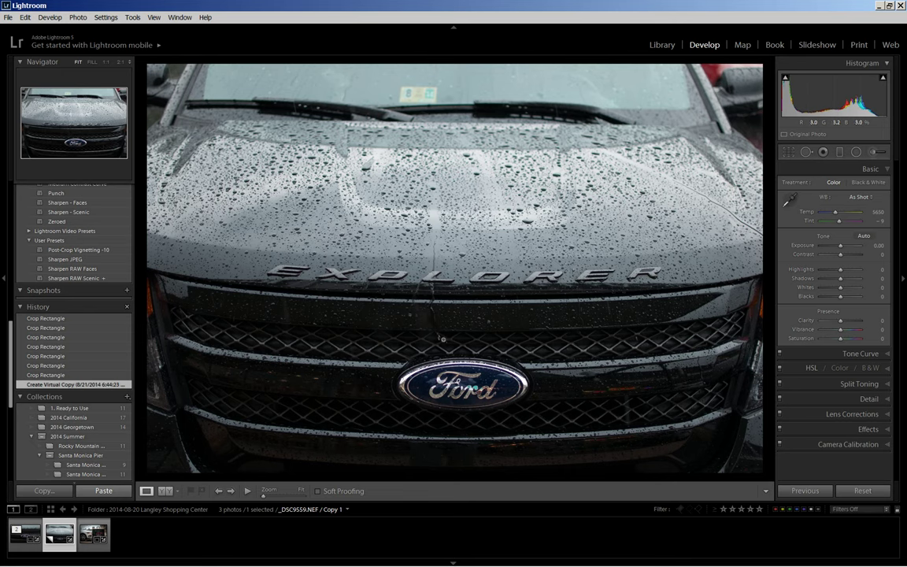
# Step: Open the Crop & Straighten tool on the Ford Explorer virtual copy
pyautogui.click(789, 153)
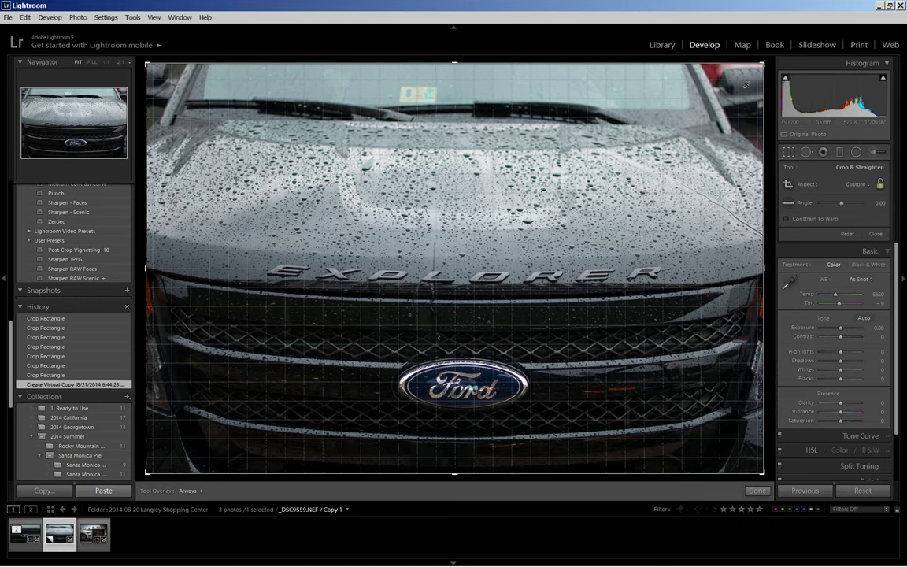
# Step: Pull the crop edges in around the grille and shift the photo to centre the Ford badge
pyautogui.moveTo(761, 63); pyautogui.dragTo(652, 167)
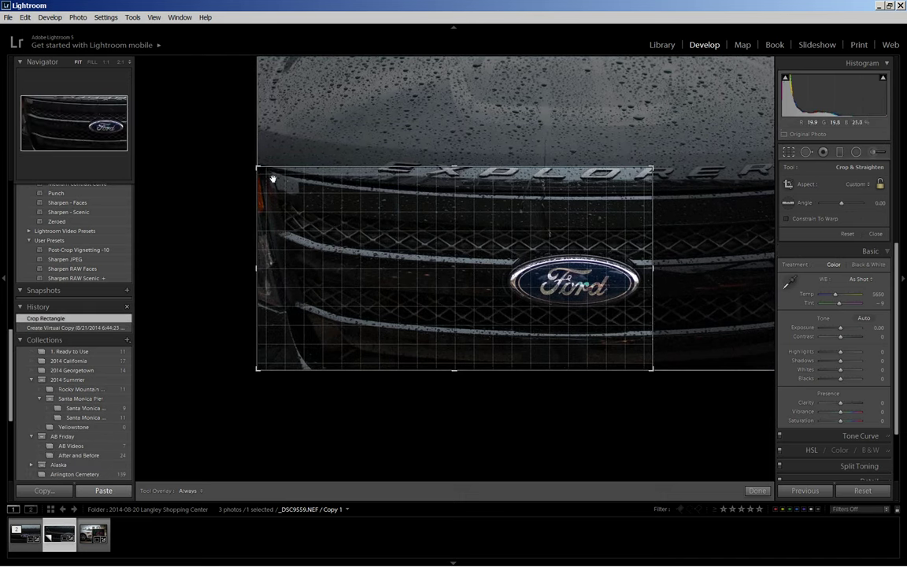
pyautogui.moveTo(256, 167); pyautogui.dragTo(358, 167)
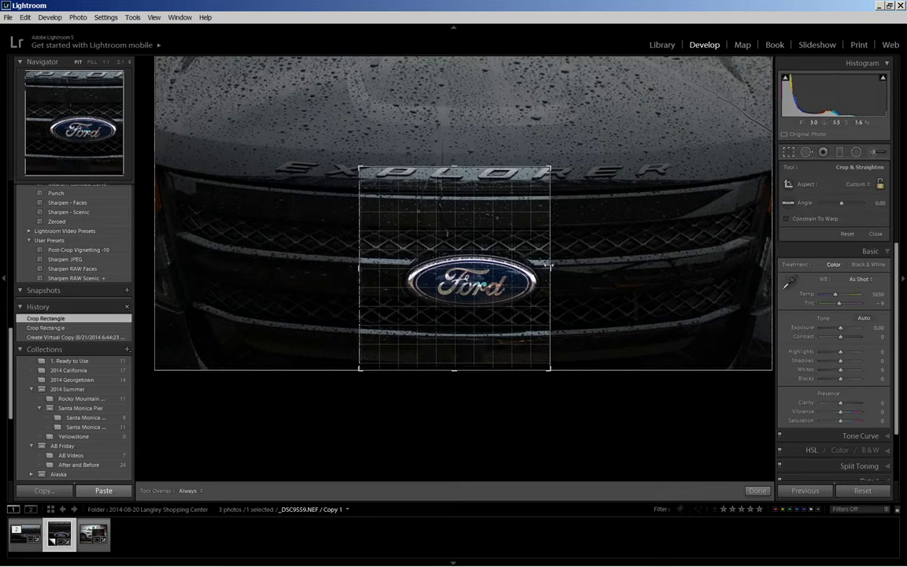
pyautogui.moveTo(552, 268); pyautogui.dragTo(601, 261)
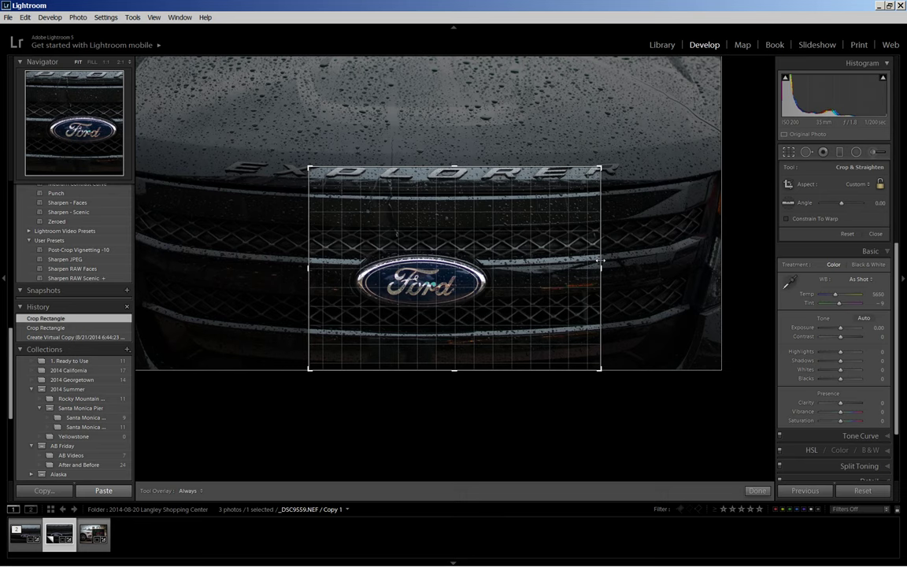
pyautogui.moveTo(456, 369); pyautogui.dragTo(455, 365)
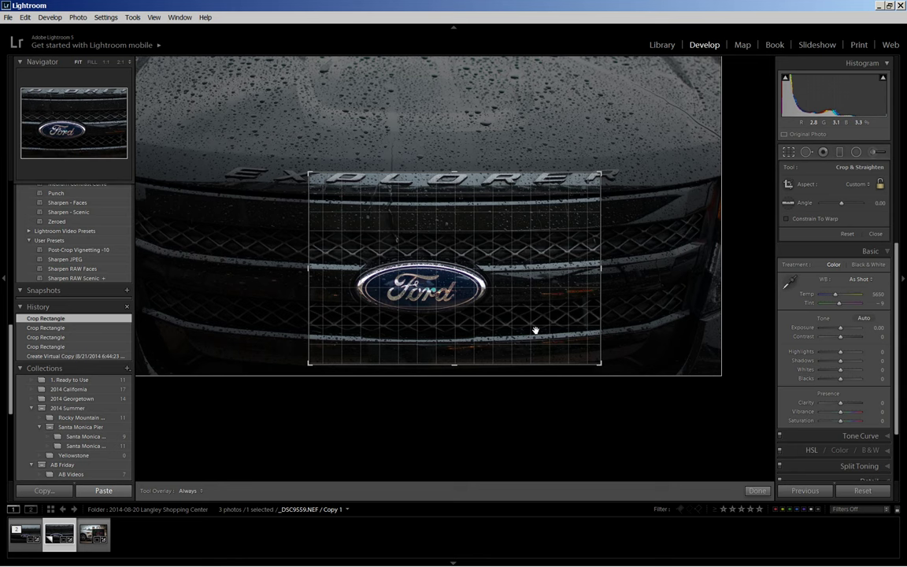
pyautogui.moveTo(535, 330); pyautogui.dragTo(536, 330)
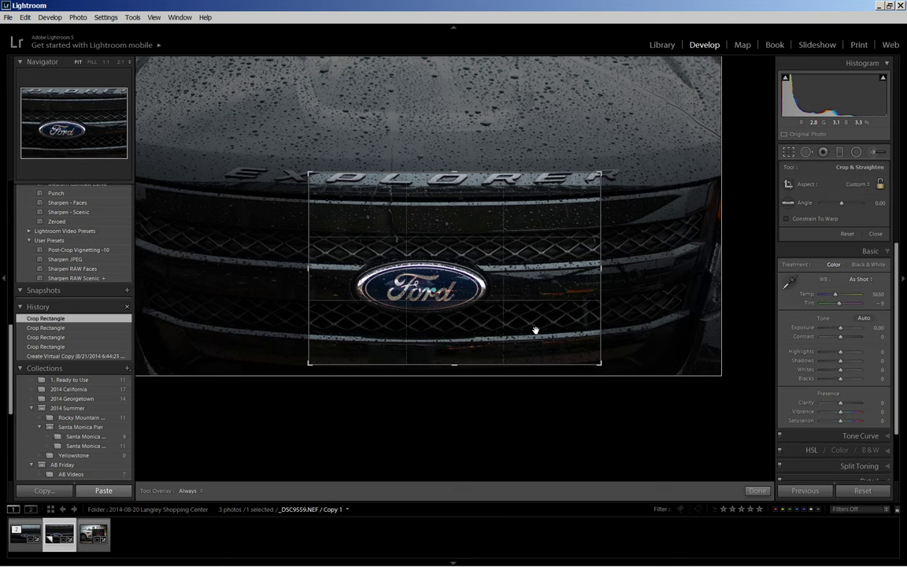
pyautogui.moveTo(536, 330); pyautogui.dragTo(518, 324)
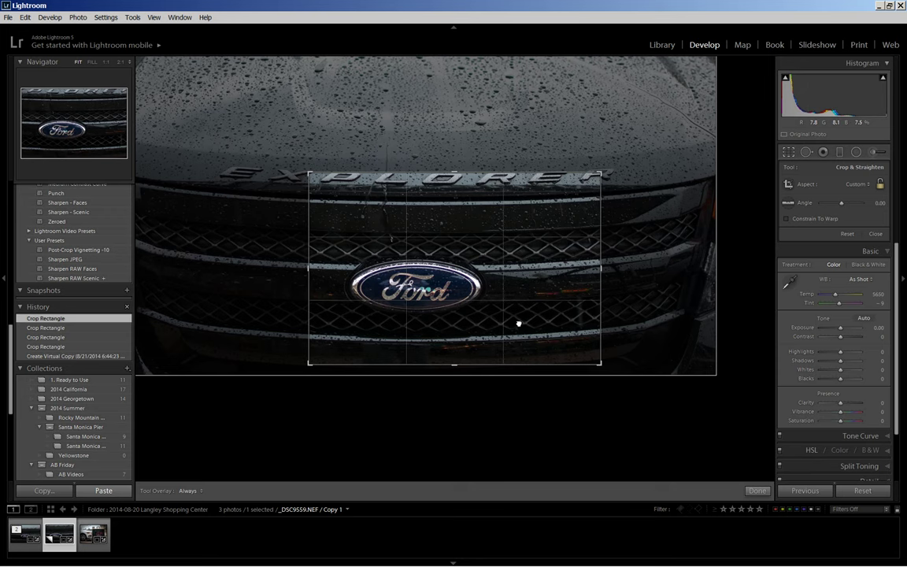
pyautogui.moveTo(518, 323); pyautogui.dragTo(519, 323)
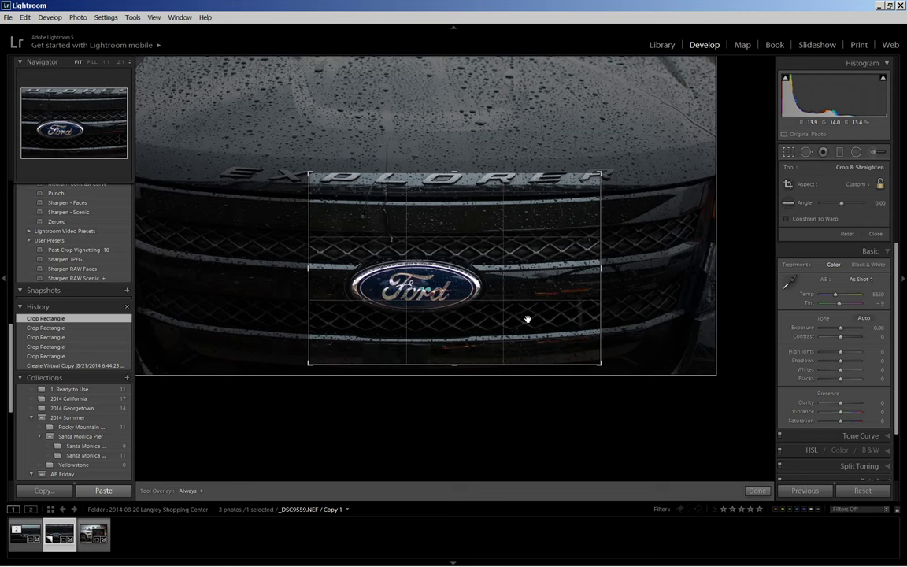
# Step: Switch the crop guides to triangles and rotate the photo slightly within the crop
pyautogui.press('o')
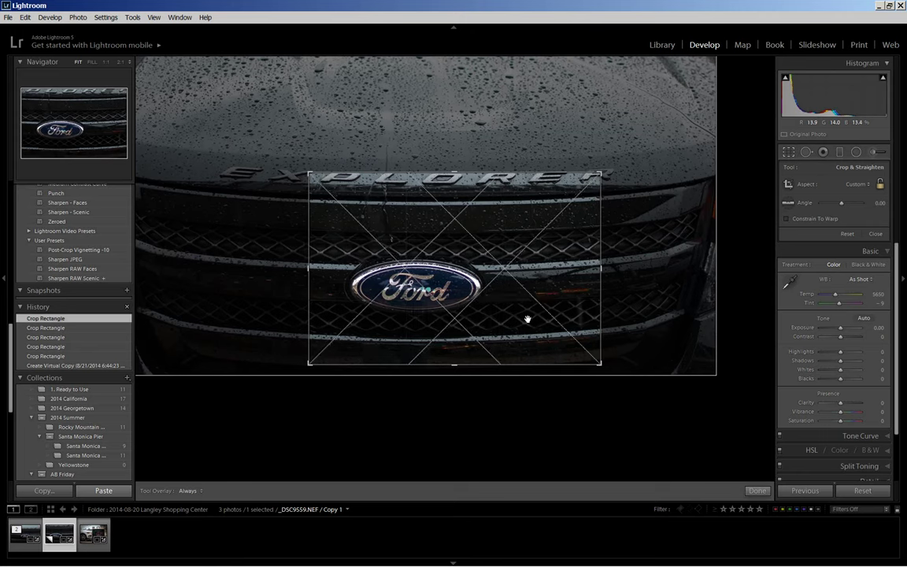
pyautogui.press('o')
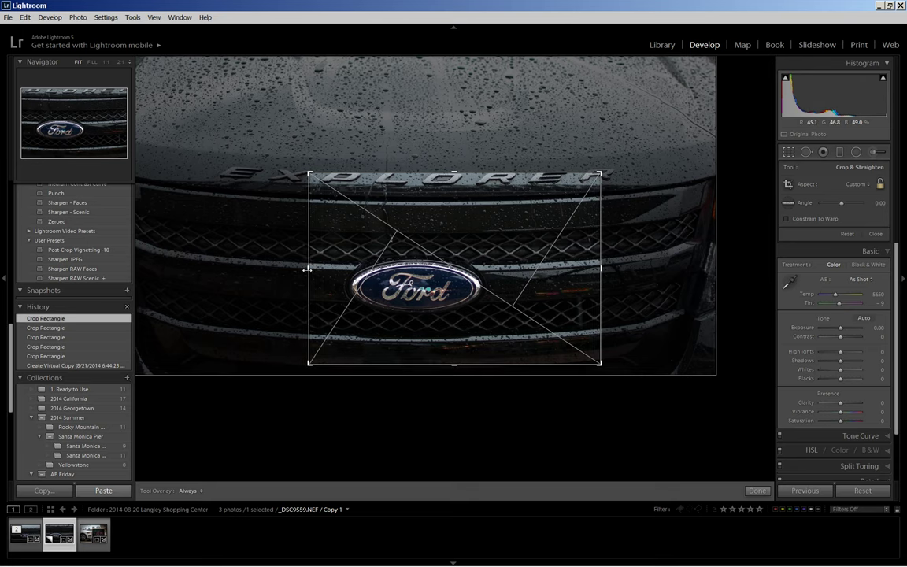
pyautogui.moveTo(281, 239); pyautogui.dragTo(306, 268)
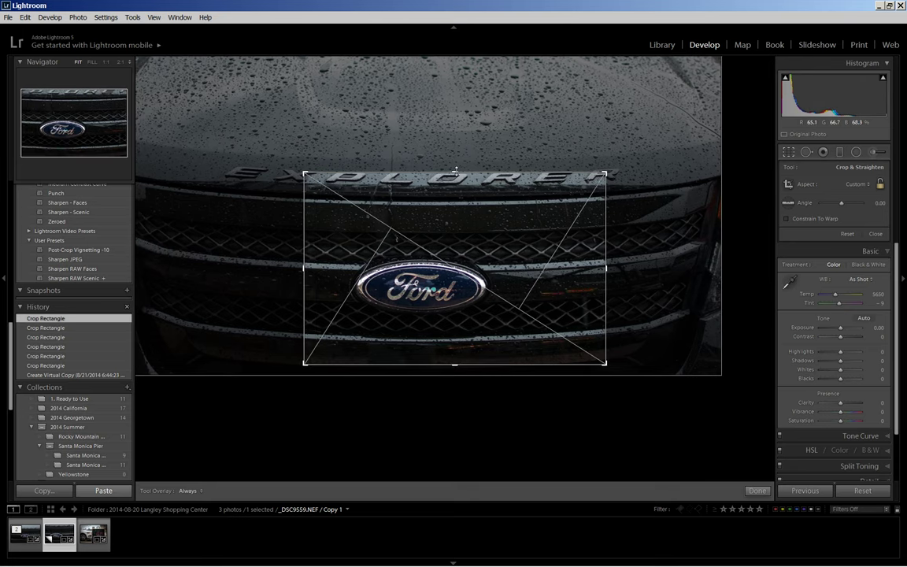
# Step: Tighten the top, bottom and left crop edges around the badge and flip the triangle guides
pyautogui.moveTo(455, 169); pyautogui.dragTo(456, 170)
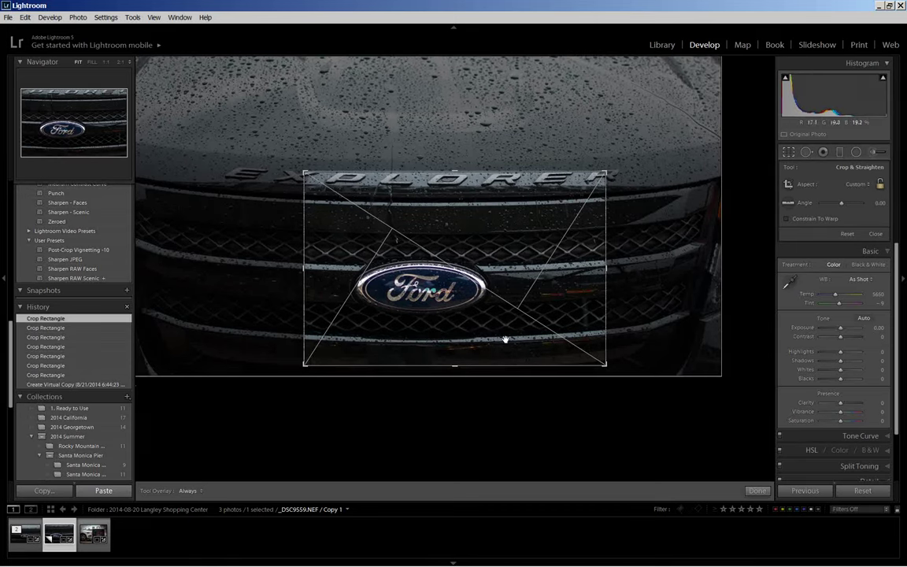
pyautogui.moveTo(455, 367); pyautogui.dragTo(455, 361)
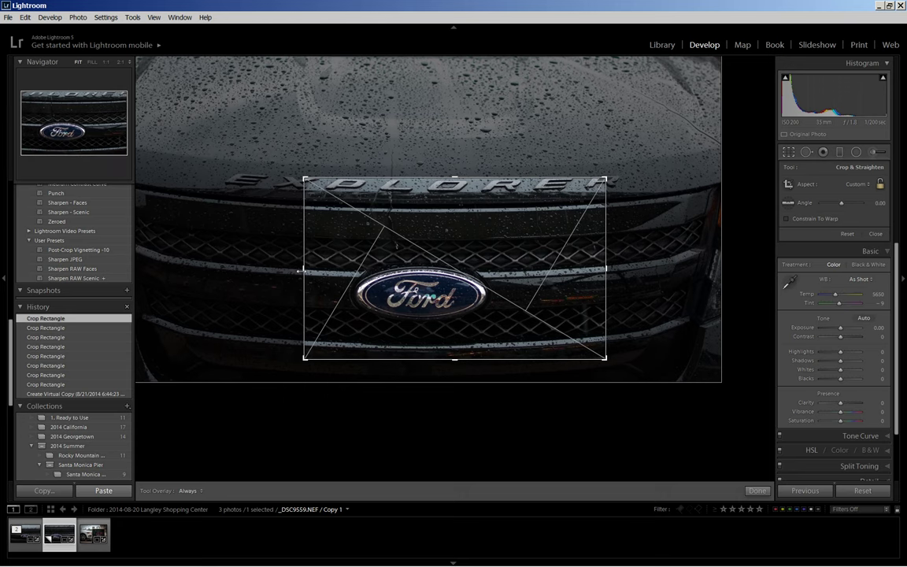
pyautogui.moveTo(305, 270); pyautogui.dragTo(306, 270)
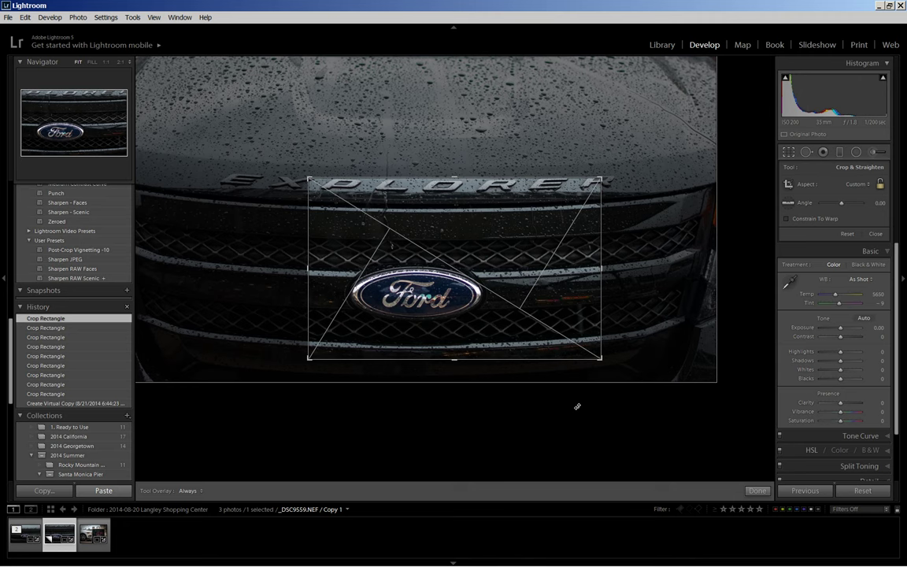
pyautogui.hotkey('shift', 'o')
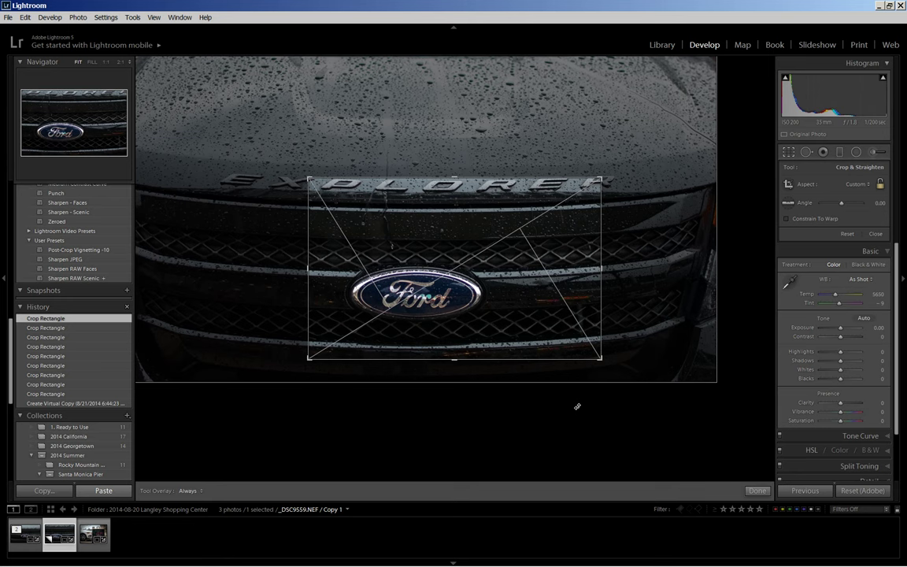
pyautogui.hotkey('shift', 'o')
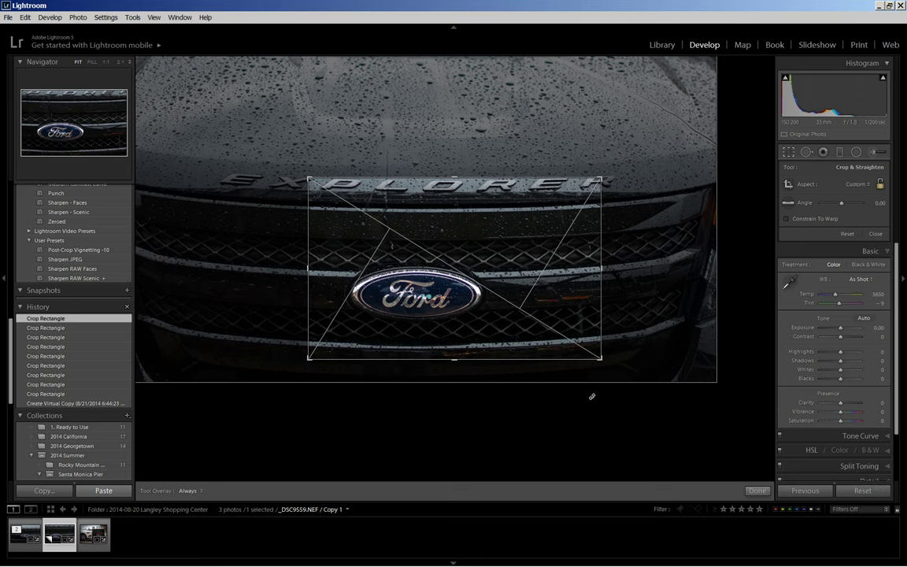
# Step: Commit the crop so only the Ford badge and grille remain
pyautogui.click(758, 492)
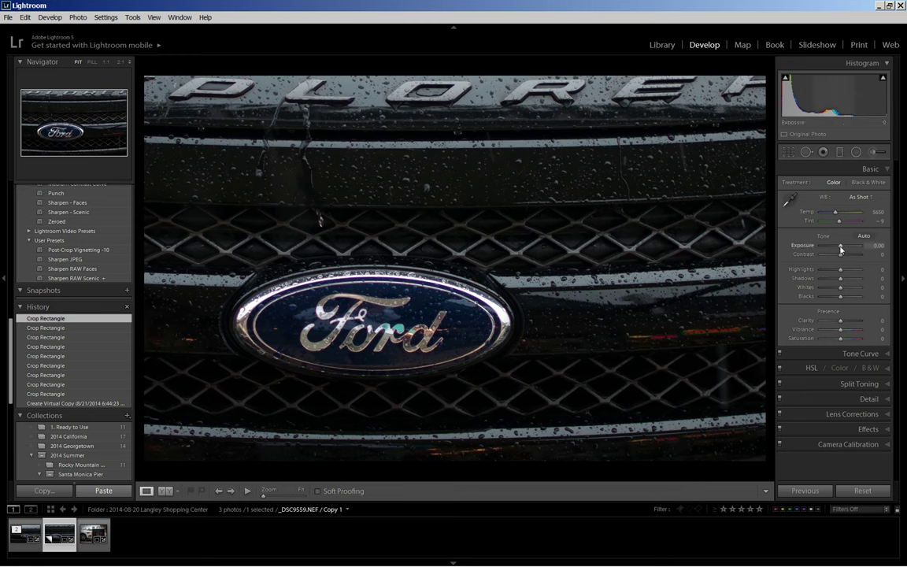
# Step: Set Exposure +1.07, Highlights +100, Whites +19, Blacks +86 and Clarity +38 in the Basic panel
pyautogui.moveTo(840, 246); pyautogui.dragTo(846, 248)
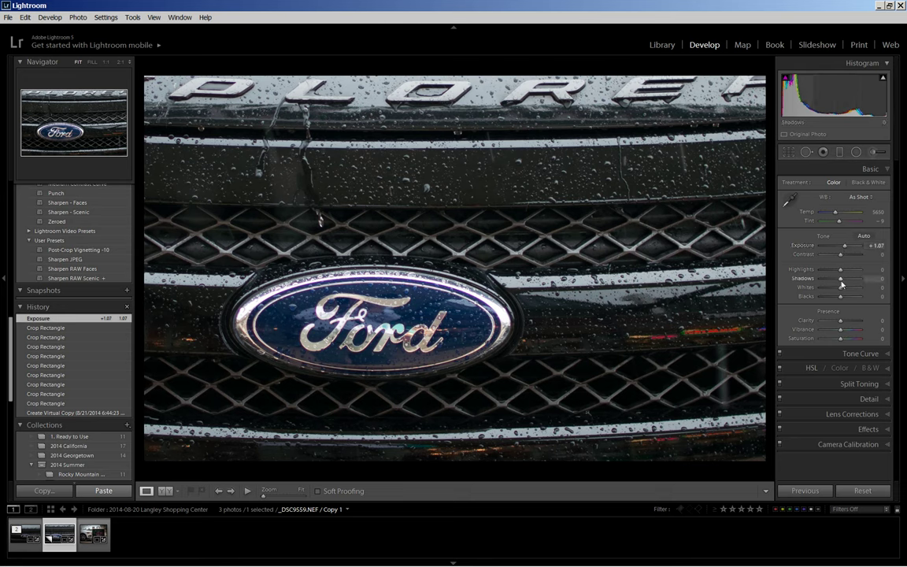
pyautogui.moveTo(840, 274); pyautogui.dragTo(864, 274)
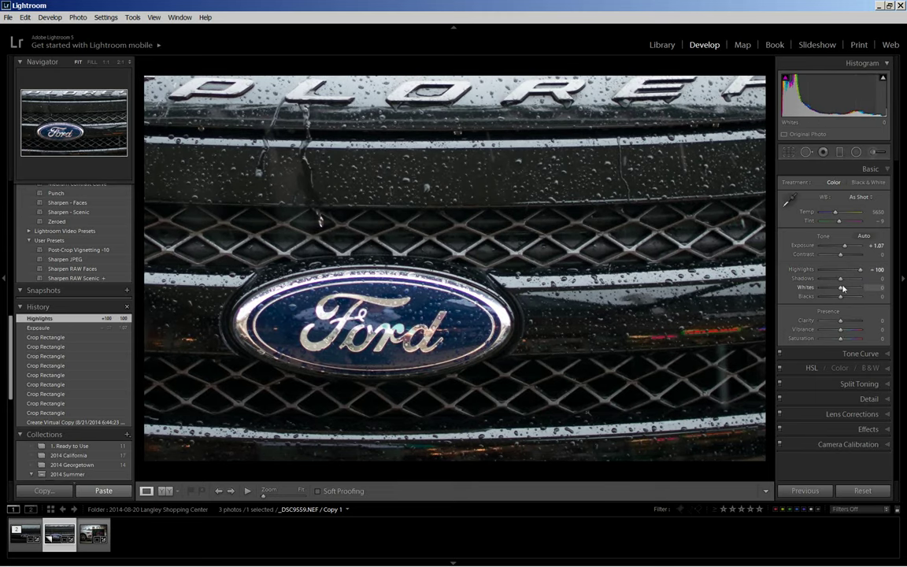
pyautogui.moveTo(842, 291); pyautogui.dragTo(846, 291)
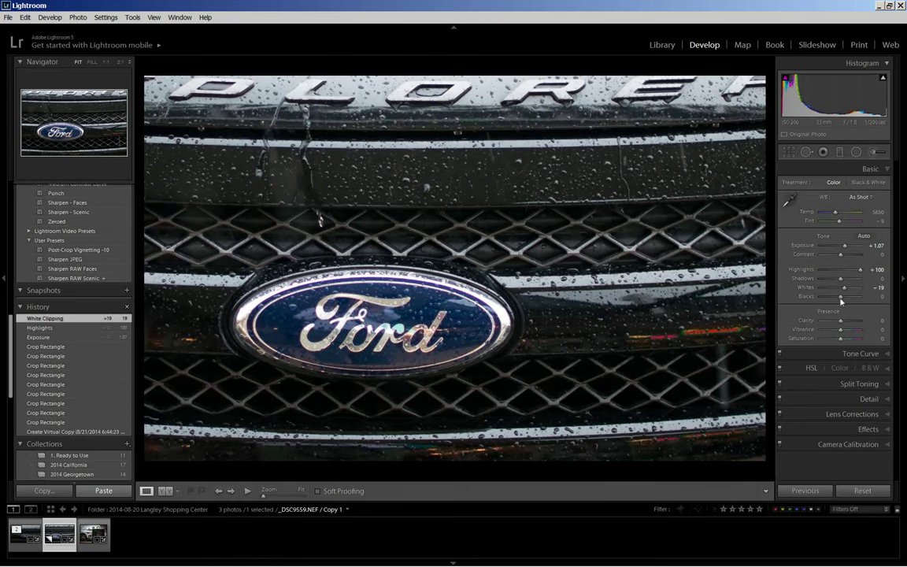
pyautogui.moveTo(841, 300); pyautogui.dragTo(845, 299)
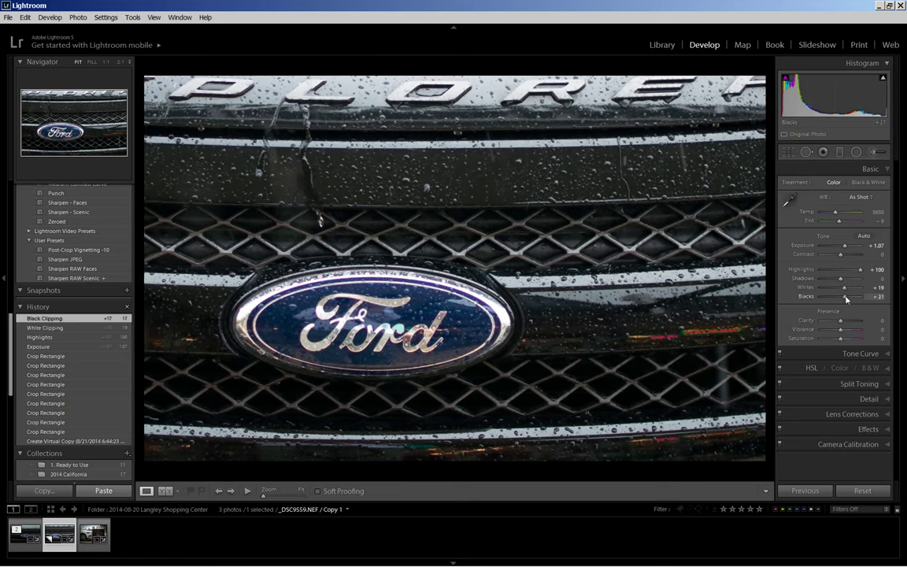
pyautogui.moveTo(845, 297); pyautogui.dragTo(857, 299)
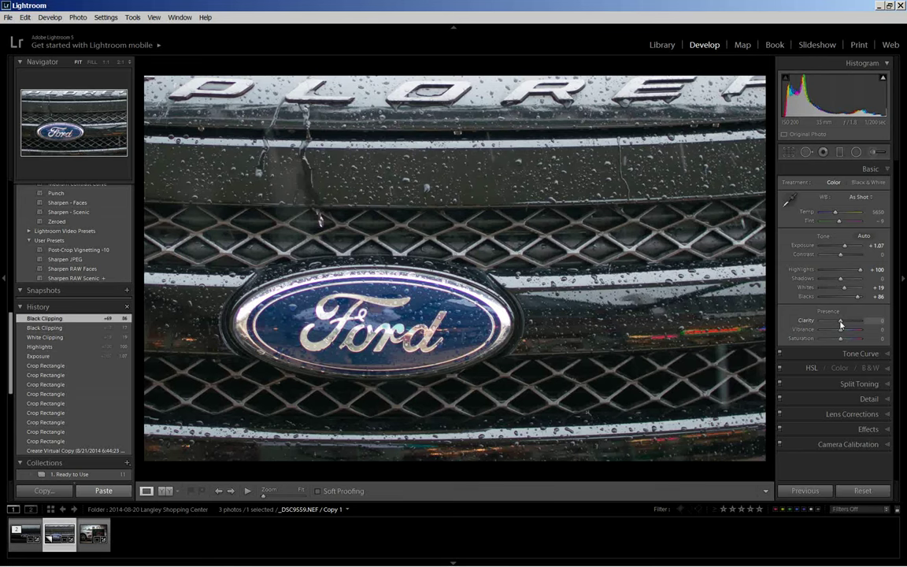
pyautogui.moveTo(840, 324); pyautogui.dragTo(848, 323)
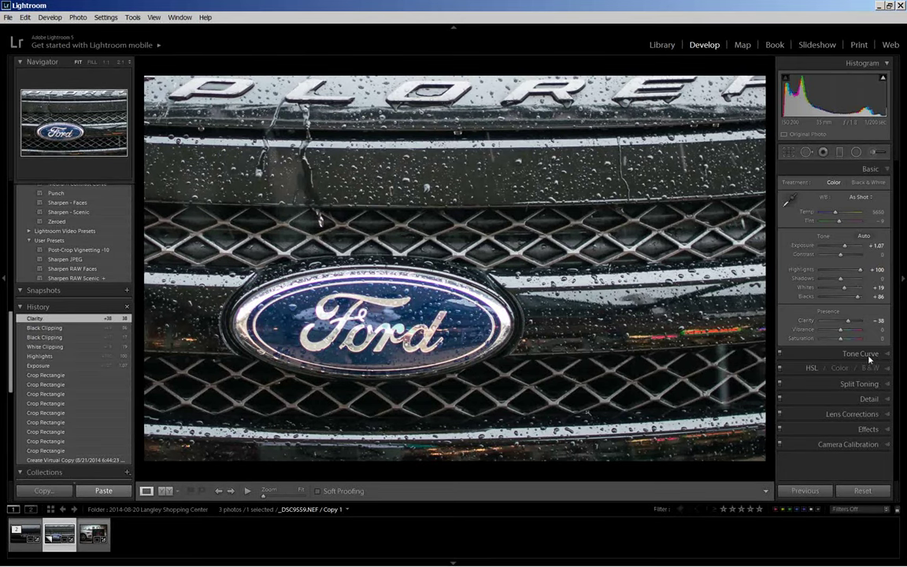
pyautogui.click(850, 353)
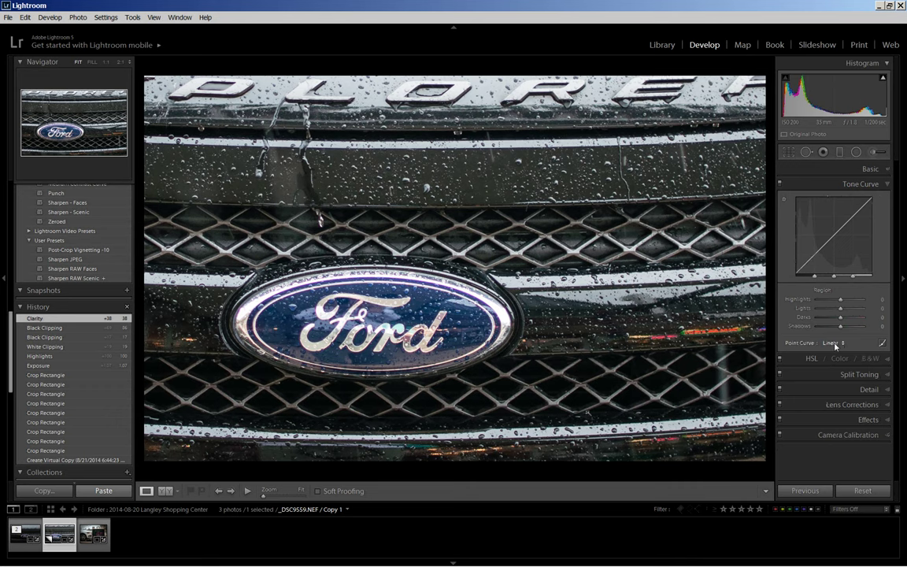
# Step: Choose the Medium Contrast preset from the Tone Curve's Point Curve list
pyautogui.click(836, 344)
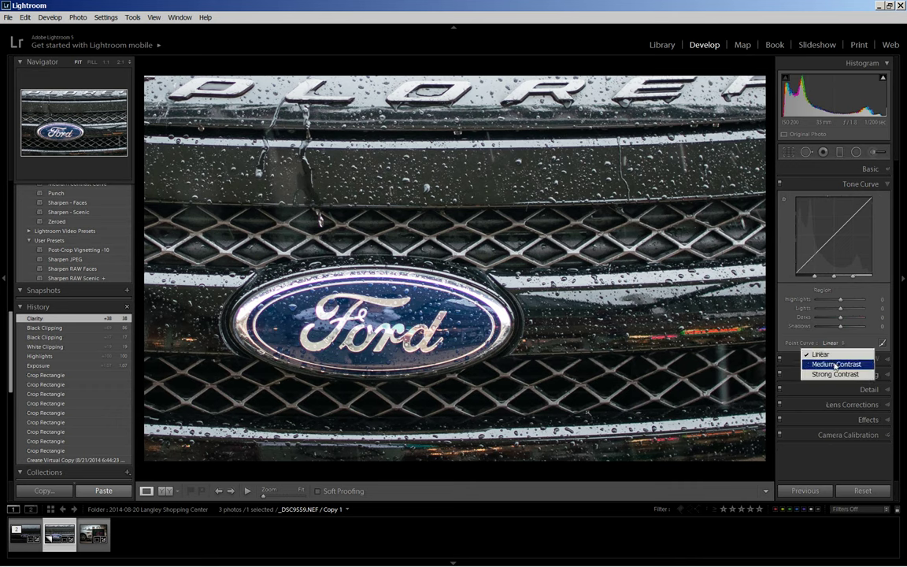
pyautogui.click(836, 365)
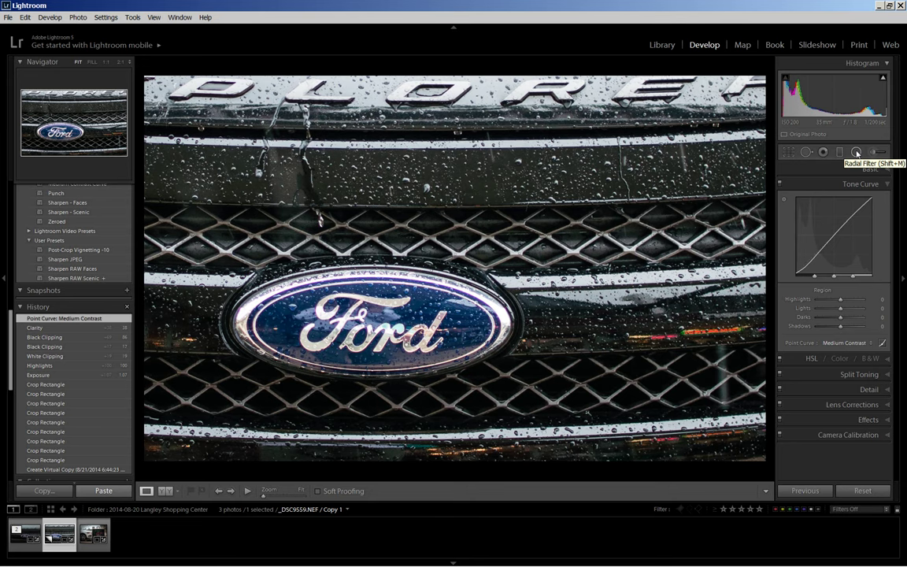
pyautogui.click(857, 153)
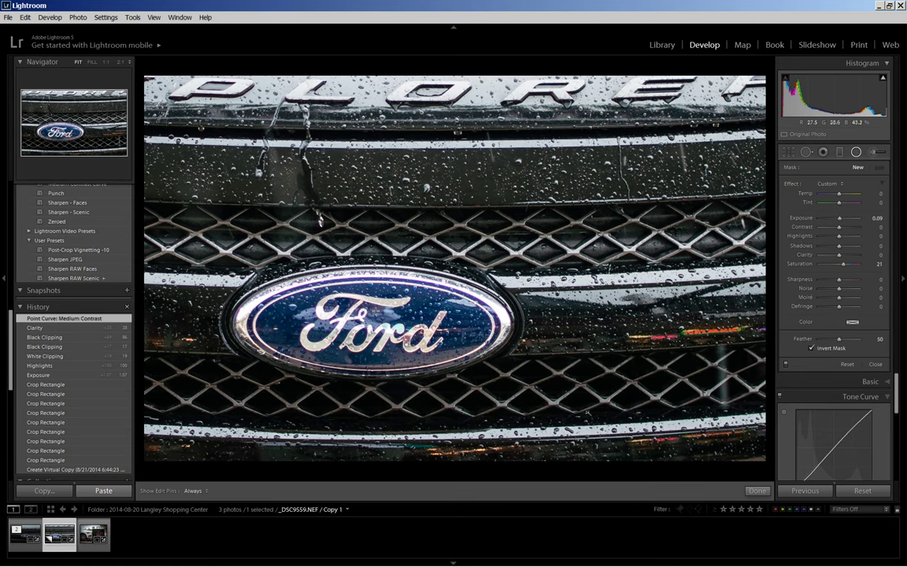
# Step: Draw a radial filter ellipse and position it around the Ford badge
pyautogui.moveTo(375, 219); pyautogui.dragTo(269, 416)
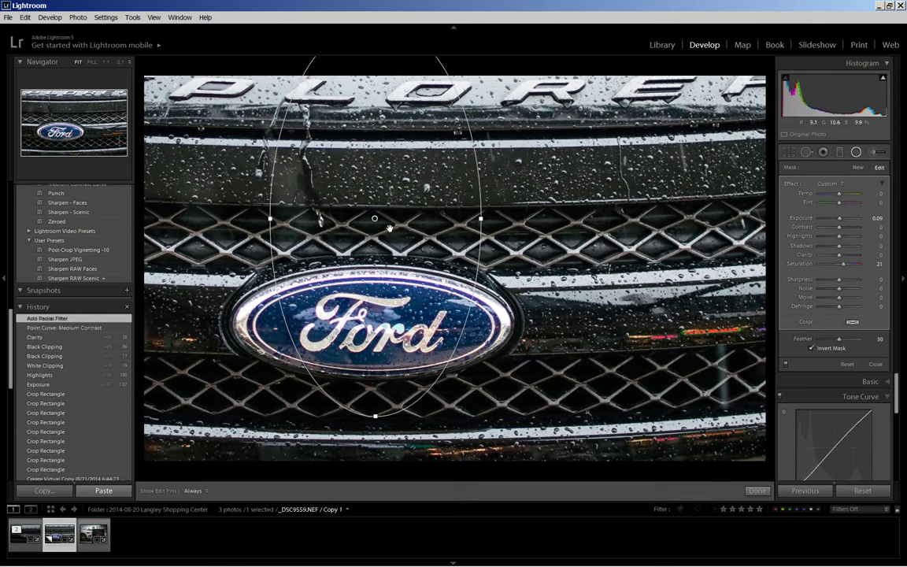
pyautogui.moveTo(371, 250); pyautogui.dragTo(336, 263)
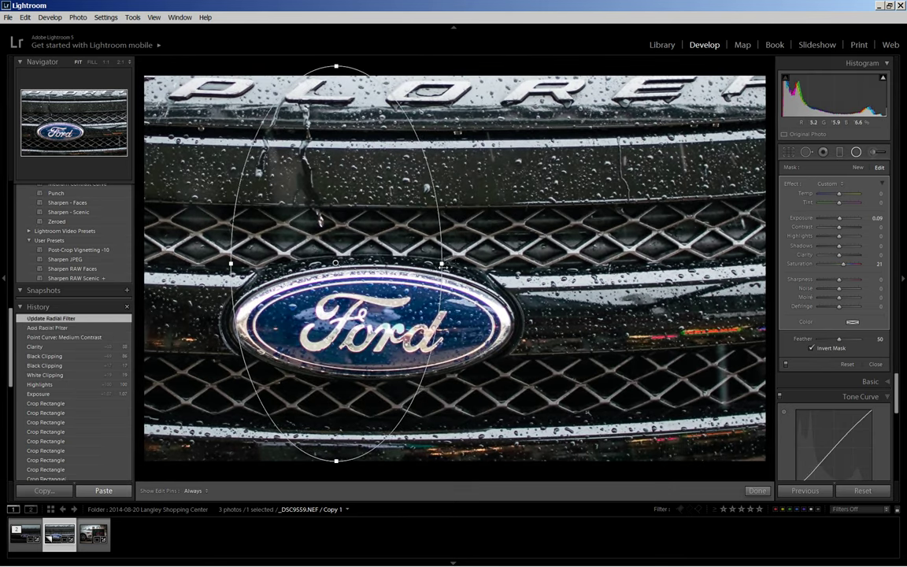
pyautogui.moveTo(442, 264); pyautogui.dragTo(494, 288)
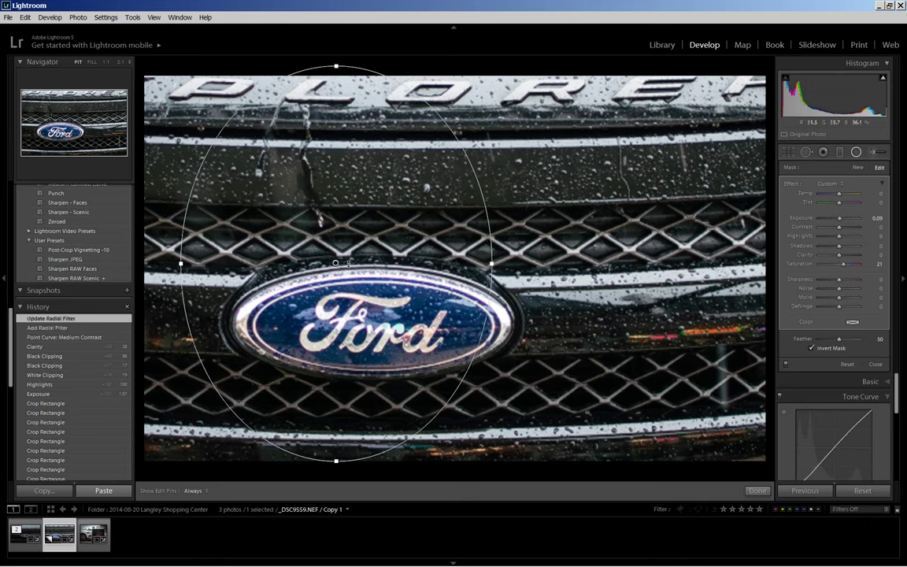
pyautogui.moveTo(340, 269); pyautogui.dragTo(372, 277)
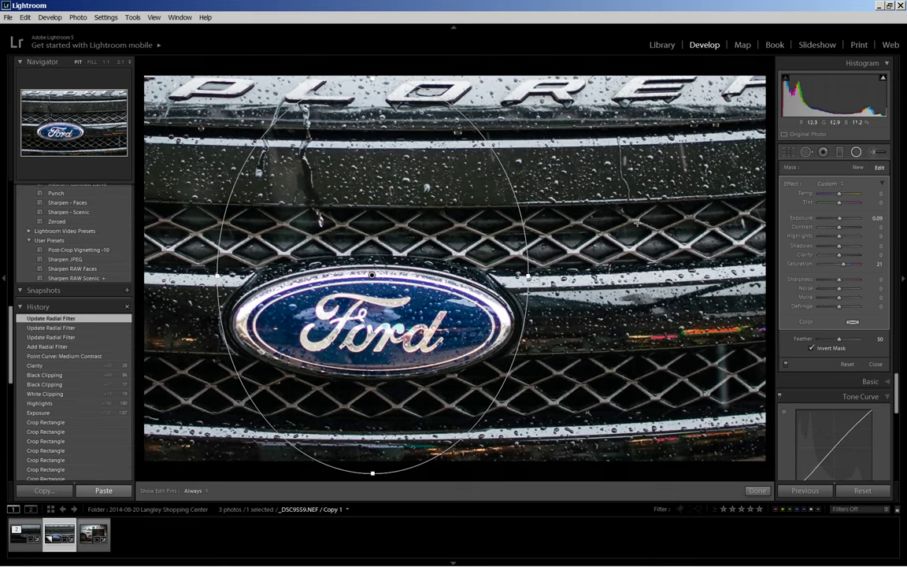
# Step: Turn off Invert Mask, reset Saturation to 0 and set Exposure to -0.67
pyautogui.click(812, 349)
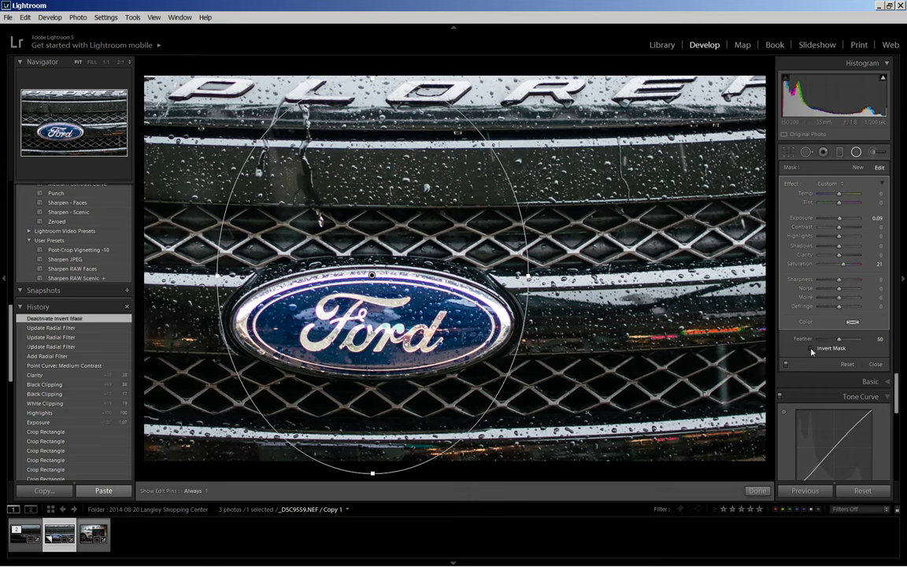
pyautogui.doubleClick(844, 265)
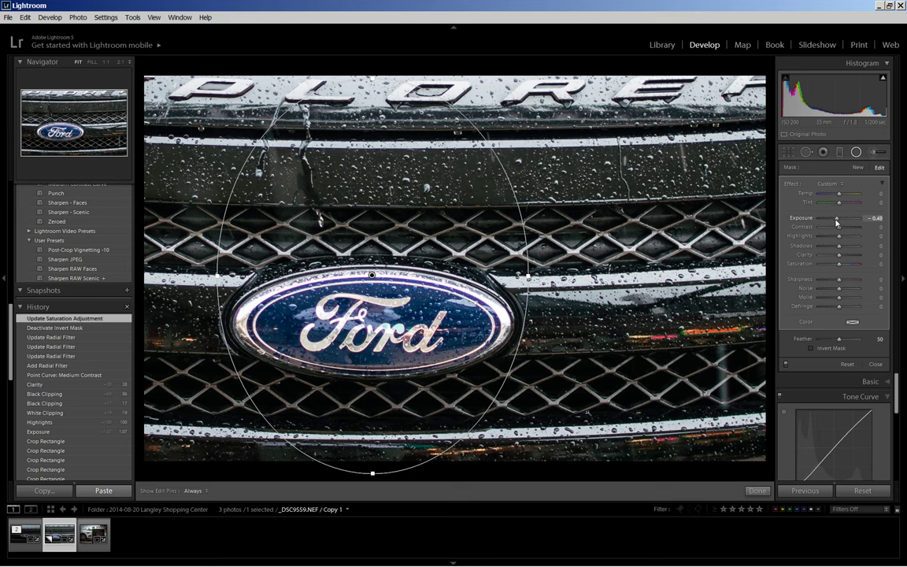
pyautogui.moveTo(839, 223); pyautogui.dragTo(835, 222)
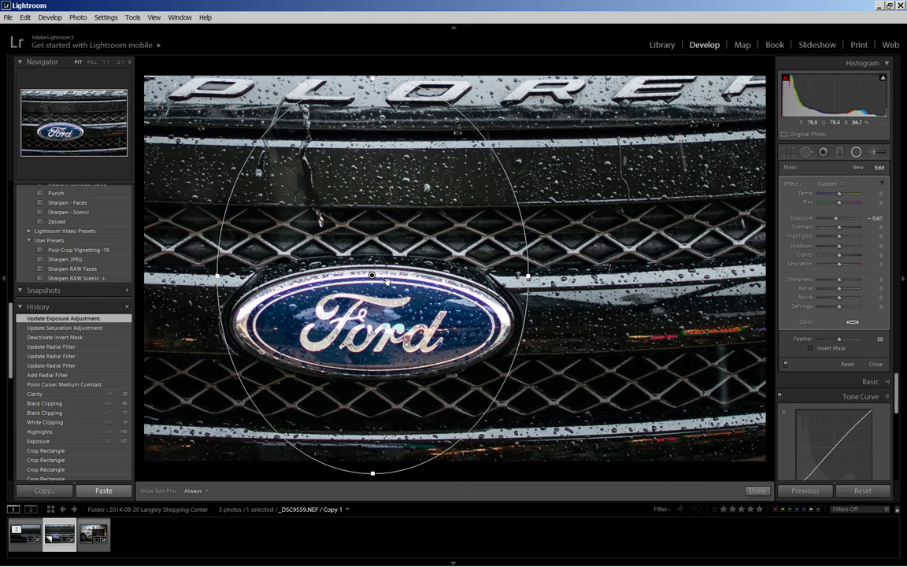
pyautogui.rightClick(375, 277)
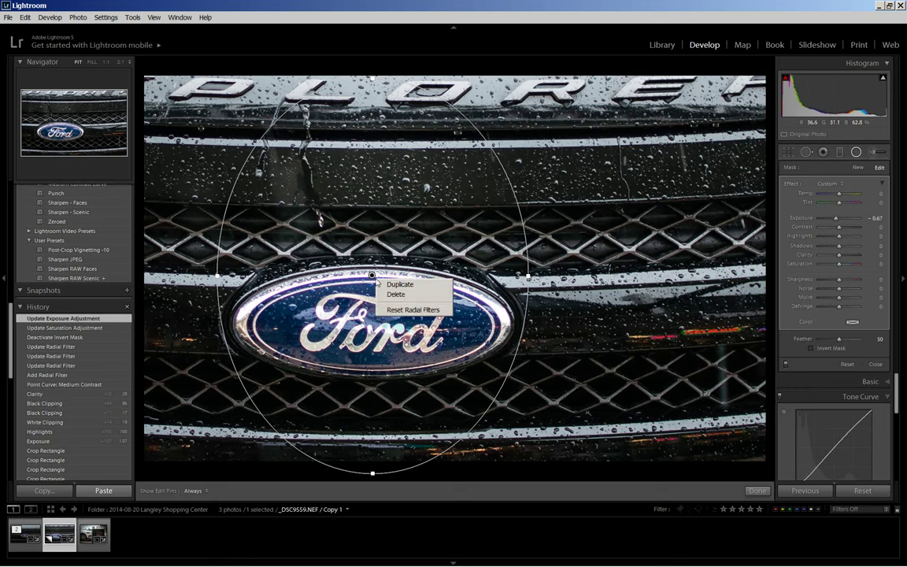
# Step: Duplicate the radial filter, invert its mask, and set Clarity 67 and Exposure -0.19
pyautogui.click(393, 285)
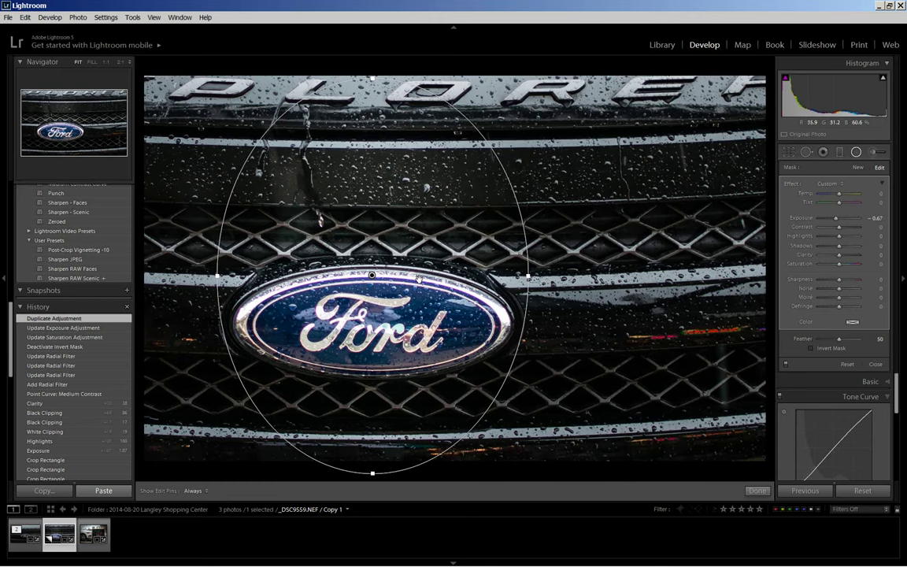
pyautogui.moveTo(373, 276); pyautogui.dragTo(379, 278)
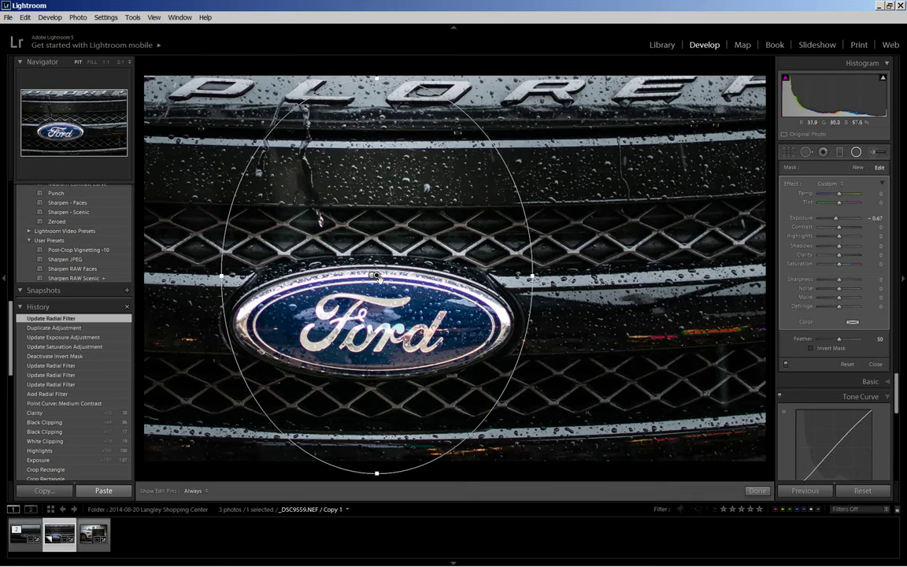
pyautogui.doubleClick(837, 220)
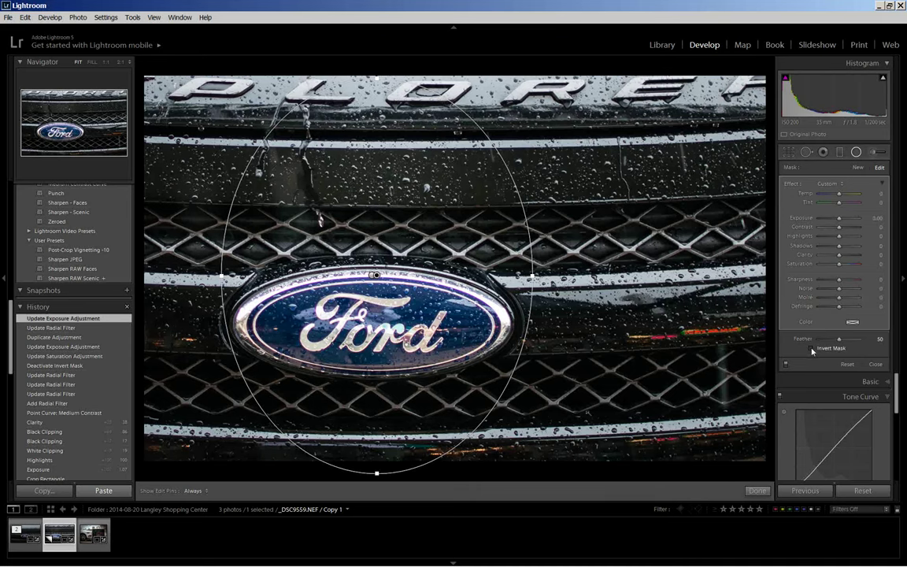
pyautogui.click(812, 349)
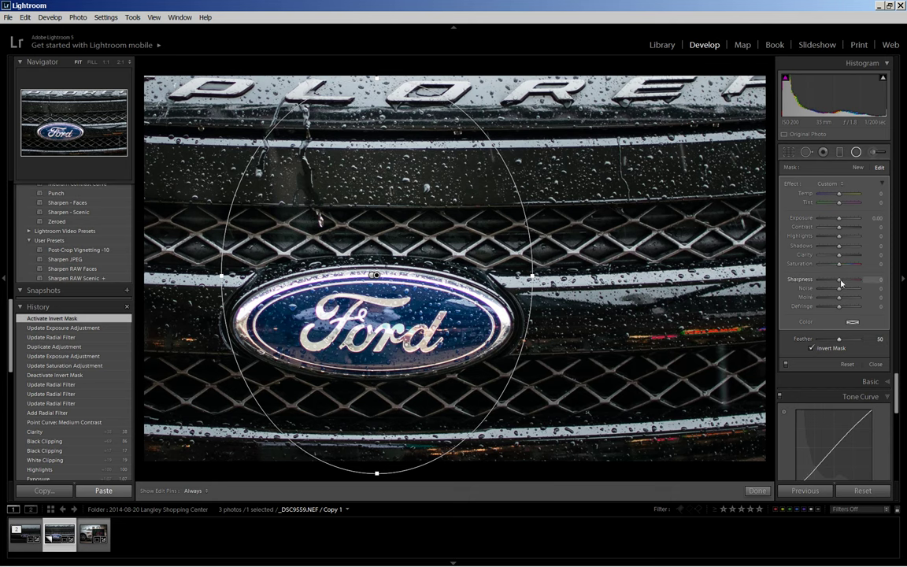
pyautogui.moveTo(842, 257); pyautogui.dragTo(853, 260)
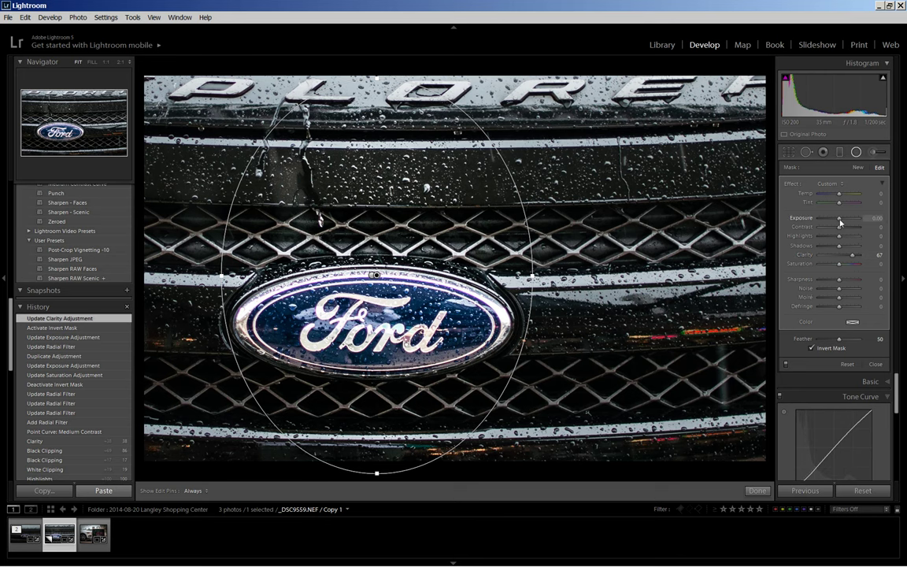
pyautogui.moveTo(840, 223); pyautogui.dragTo(839, 222)
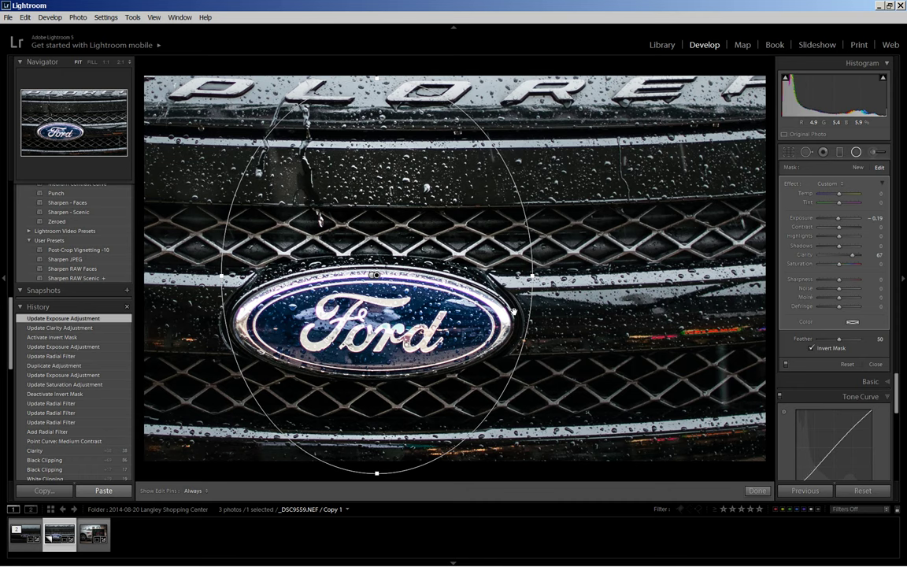
# Step: Close the radial filters and open the Adjustment Brush with all effect sliders reset to 0
pyautogui.click(757, 490)
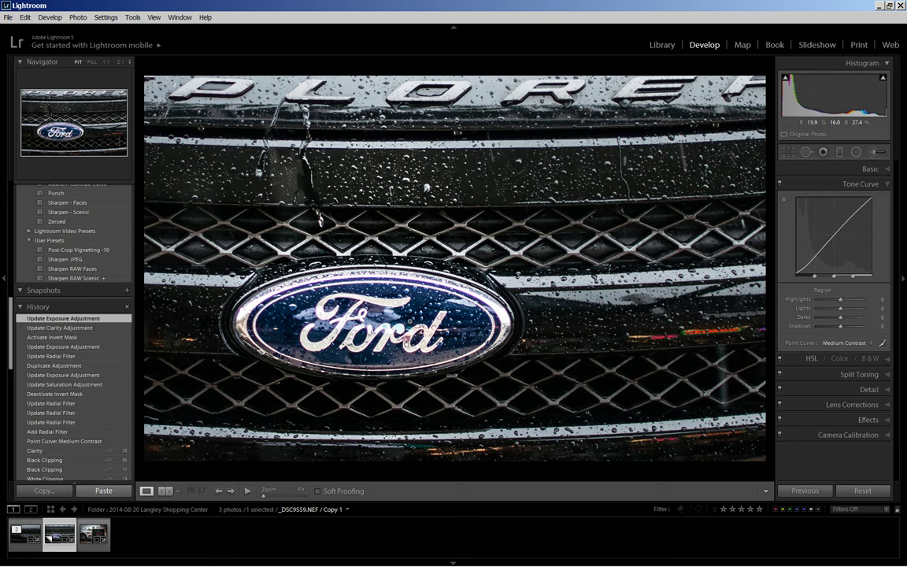
pyautogui.click(874, 153)
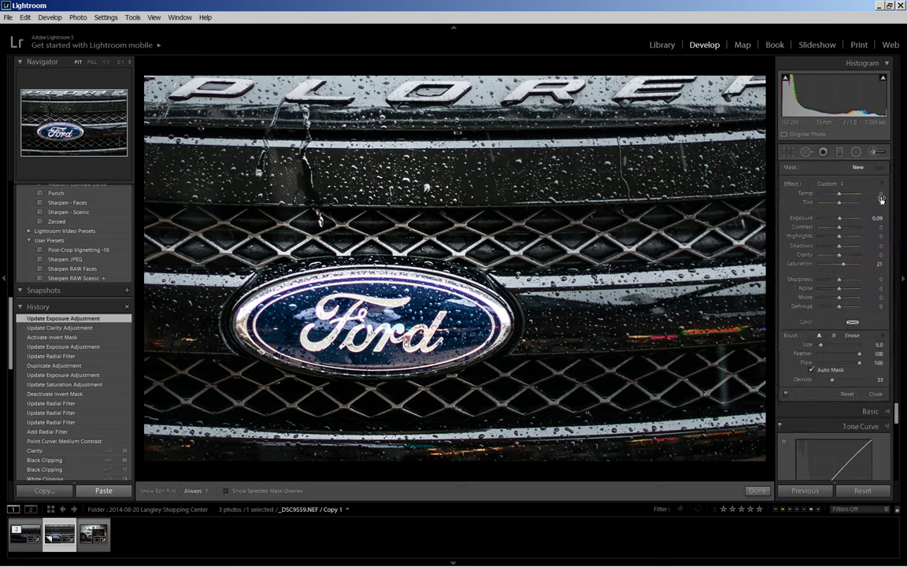
pyautogui.doubleClick(844, 266)
pyautogui.moveTo(840, 267); pyautogui.dragTo(854, 268)
pyautogui.doubleClick(853, 268)
pyautogui.moveTo(840, 256); pyautogui.dragTo(853, 239)
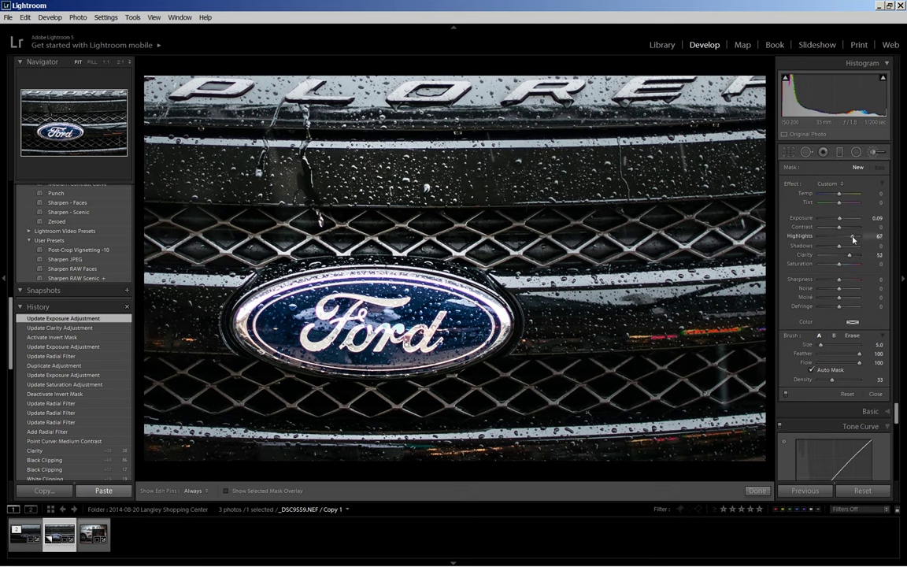
pyautogui.doubleClick(792, 186)
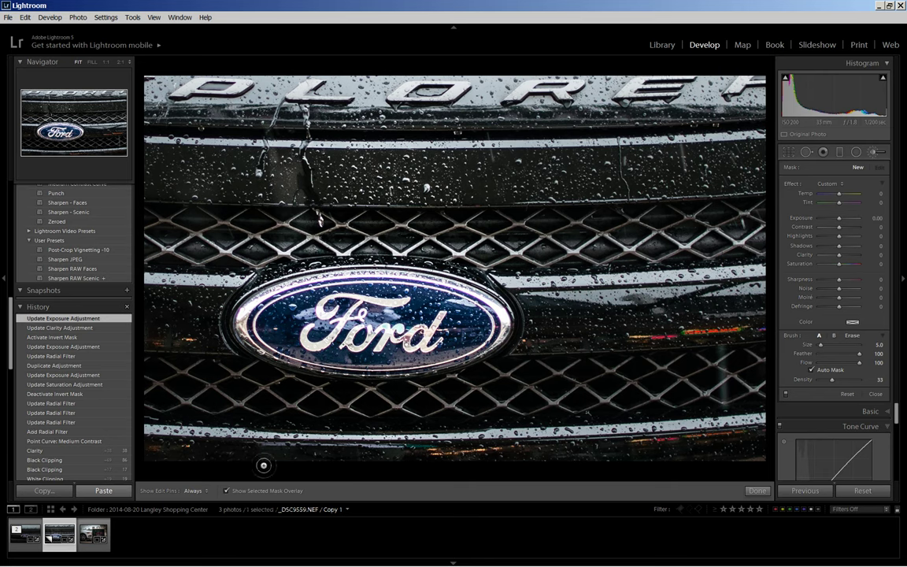
pyautogui.scroll(1, 410, 313)
# Step: Paint the brush mask across the Ford oval, including its left edge
pyautogui.click(404, 308)
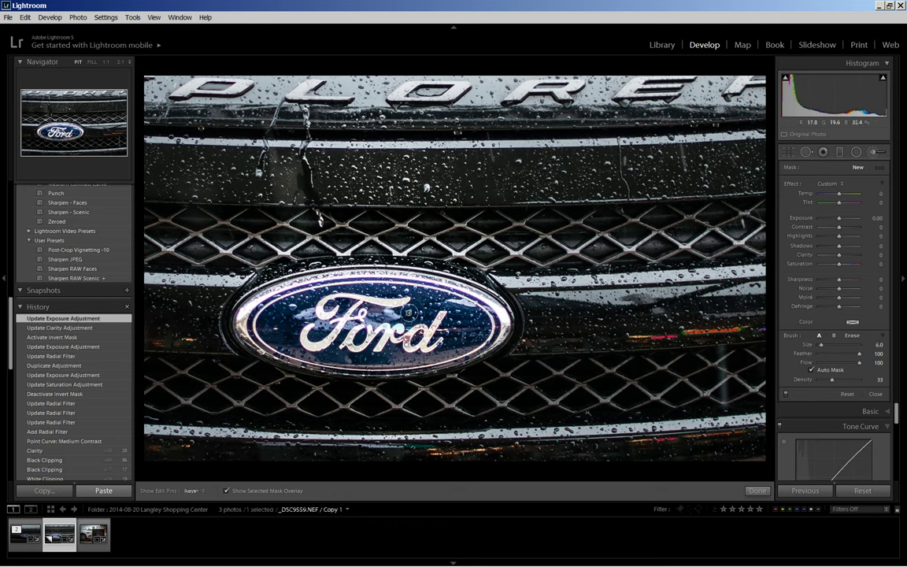
pyautogui.press('h')
pyautogui.moveTo(323, 260)
pyautogui.mouseDown()
pyautogui.moveTo(266, 256)
pyautogui.moveTo(220, 271)
pyautogui.moveTo(246, 300)
pyautogui.moveTo(282, 293)
pyautogui.moveTo(299, 312)
pyautogui.moveTo(284, 300)
pyautogui.moveTo(248, 315)
pyautogui.moveTo(352, 330)
pyautogui.moveTo(426, 308)
pyautogui.moveTo(409, 315)
pyautogui.moveTo(389, 274)
pyautogui.moveTo(354, 262)
pyautogui.moveTo(317, 275)
pyautogui.mouseUp()
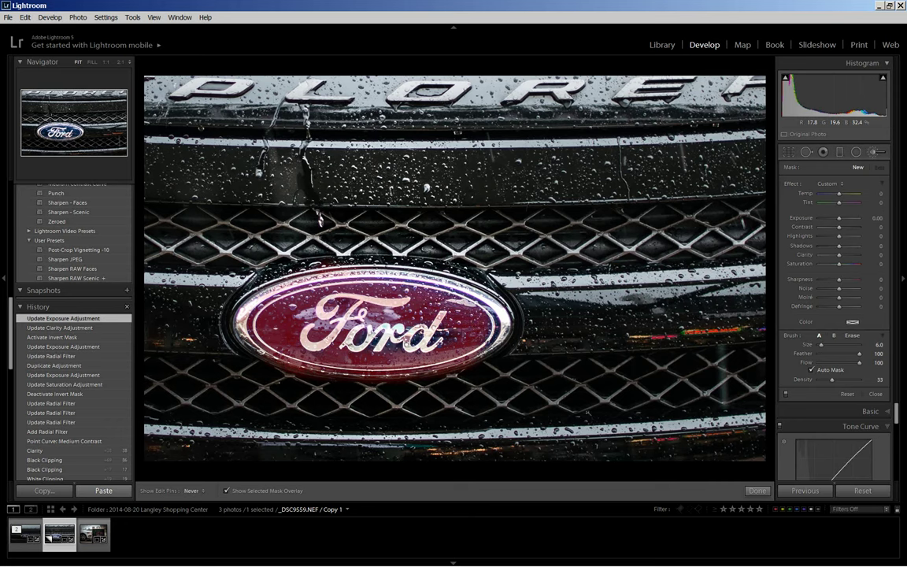
pyautogui.moveTo(374, 305)
pyautogui.mouseDown()
pyautogui.moveTo(336, 304)
pyautogui.moveTo(470, 314)
pyautogui.mouseUp()
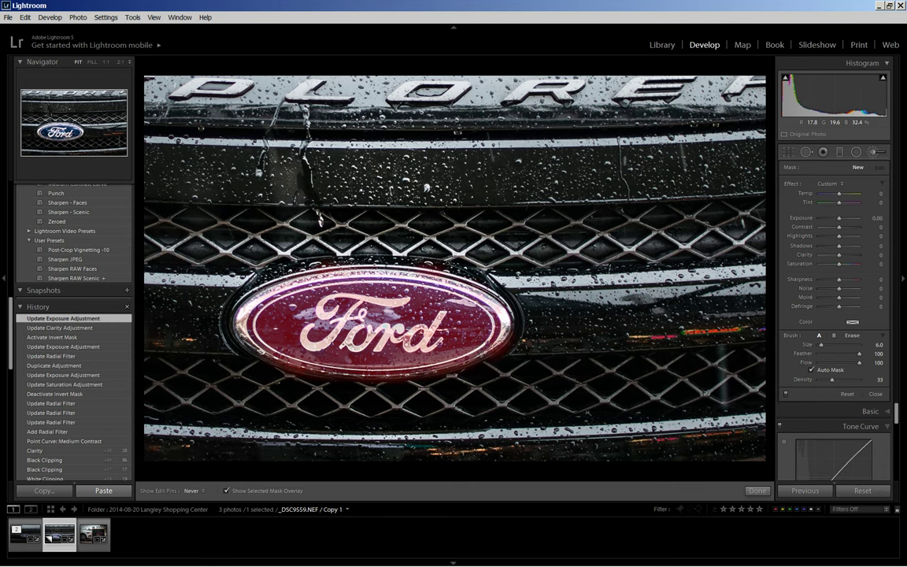
pyautogui.moveTo(213, 276)
pyautogui.mouseDown()
pyautogui.moveTo(251, 247)
pyautogui.moveTo(227, 282)
pyautogui.moveTo(203, 285)
pyautogui.moveTo(237, 250)
pyautogui.mouseUp()
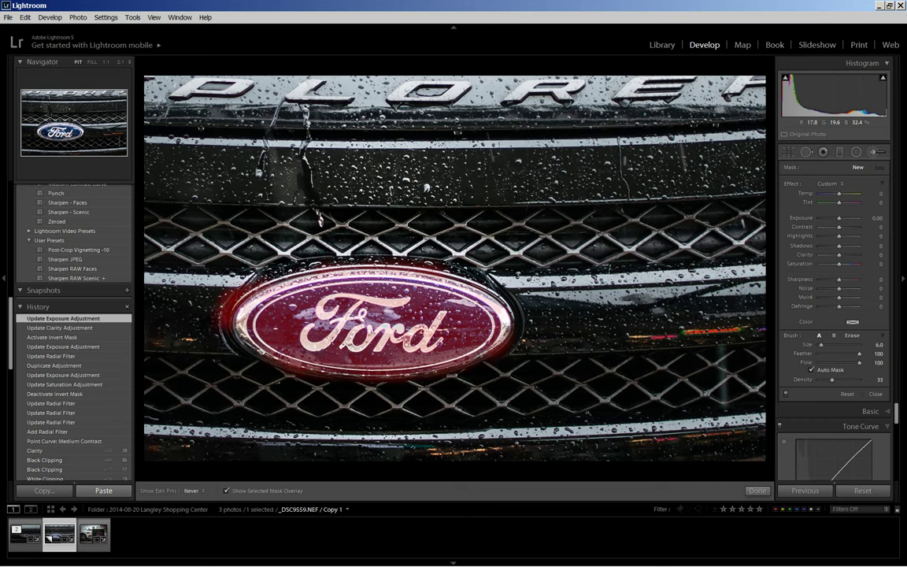
# Step: Erase the mask spill at the oval's left tip, repaint it cleanly and touch up the oval
pyautogui.press('h')
pyautogui.moveTo(200, 267); pyautogui.dragTo(209, 270)
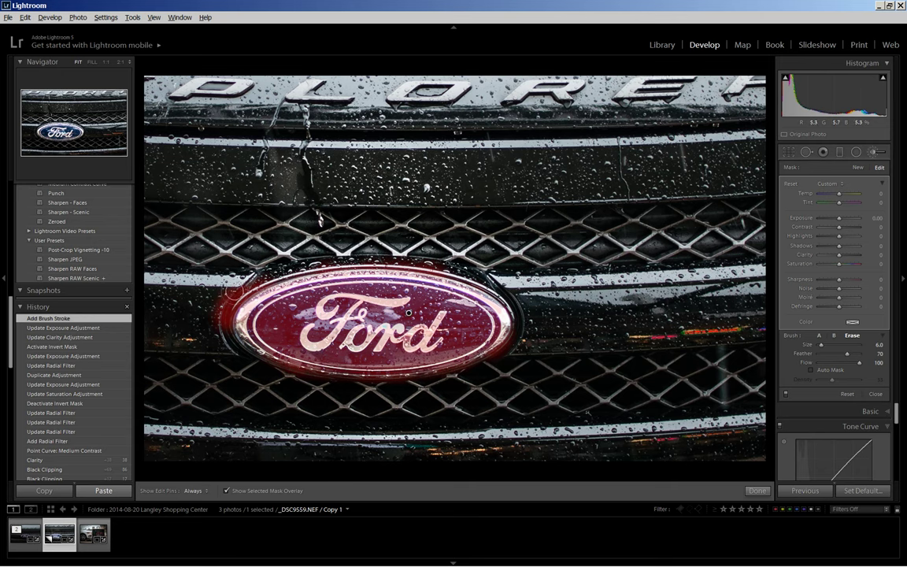
pyautogui.press('h')
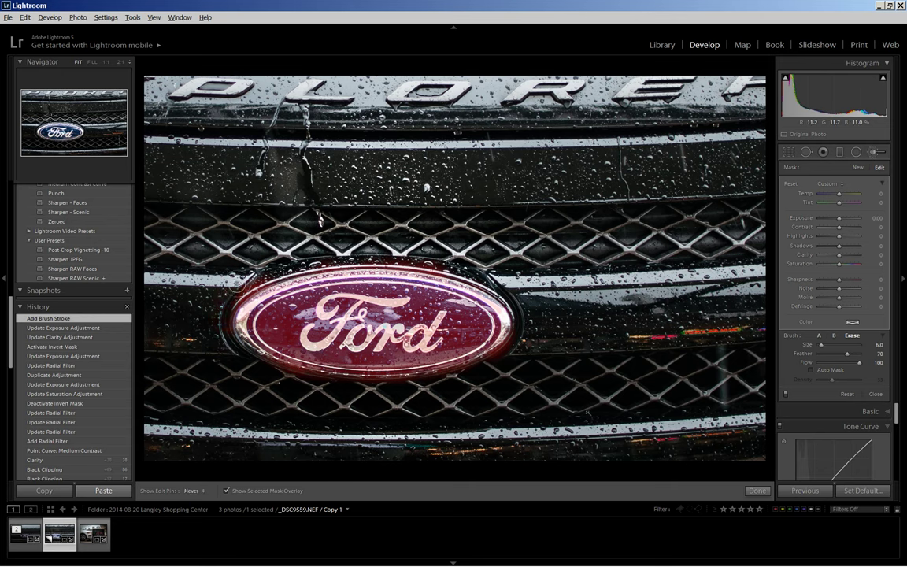
pyautogui.press('h')
pyautogui.moveTo(208, 257); pyautogui.dragTo(210, 268)
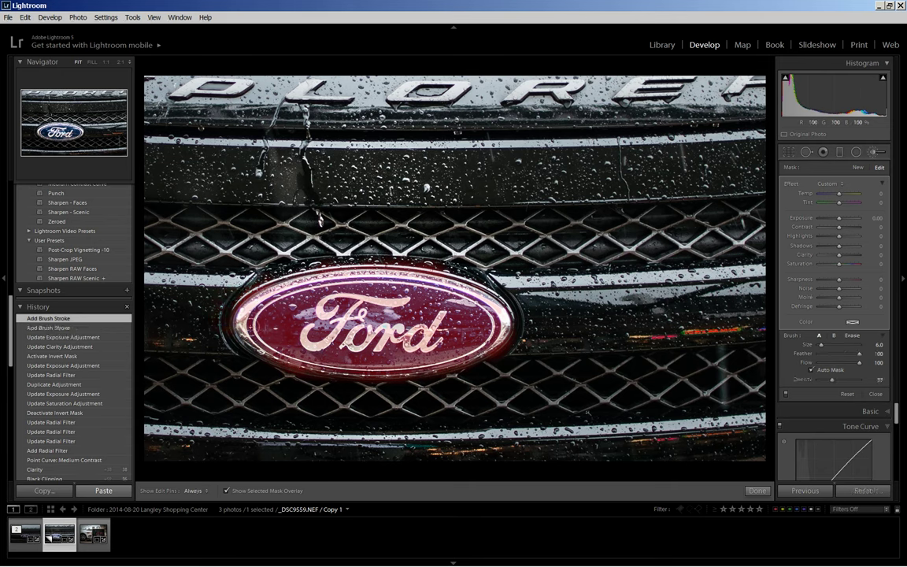
pyautogui.press('h')
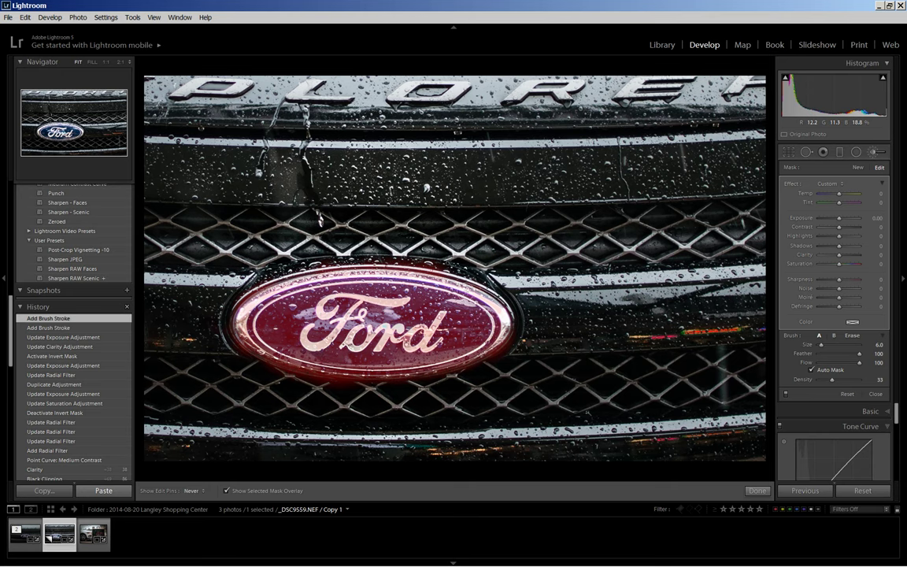
pyautogui.moveTo(347, 295)
pyautogui.mouseDown()
pyautogui.moveTo(374, 303)
pyautogui.moveTo(363, 284)
pyautogui.mouseUp()
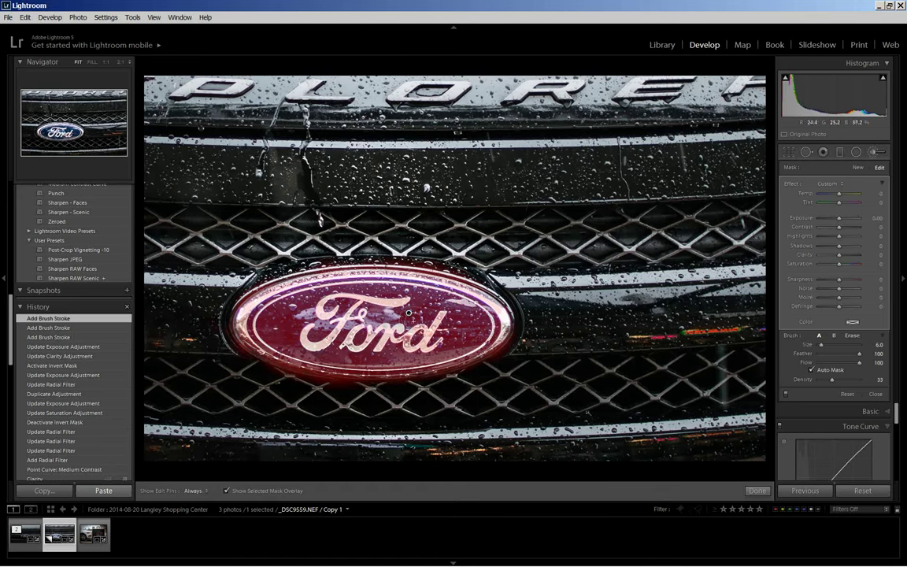
# Step: Hide the mask overlay and give the badge brush exposure −0.38 and highlights −52
pyautogui.click(226, 492)
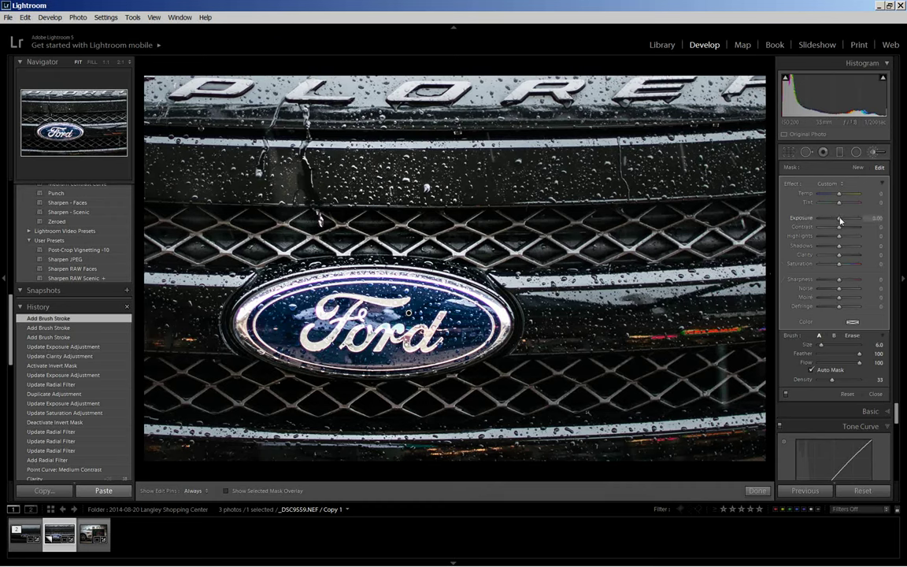
pyautogui.moveTo(840, 221); pyautogui.dragTo(840, 222)
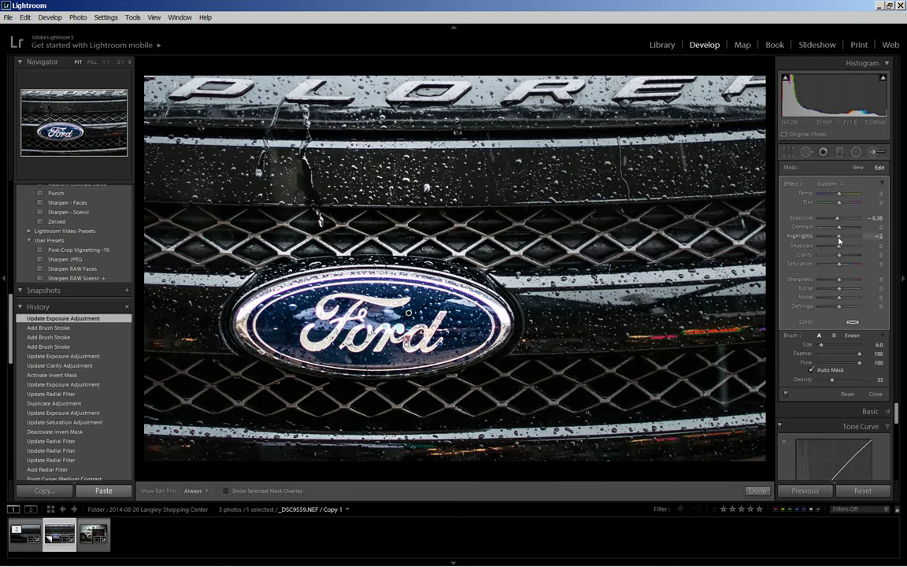
pyautogui.moveTo(839, 240); pyautogui.dragTo(838, 240)
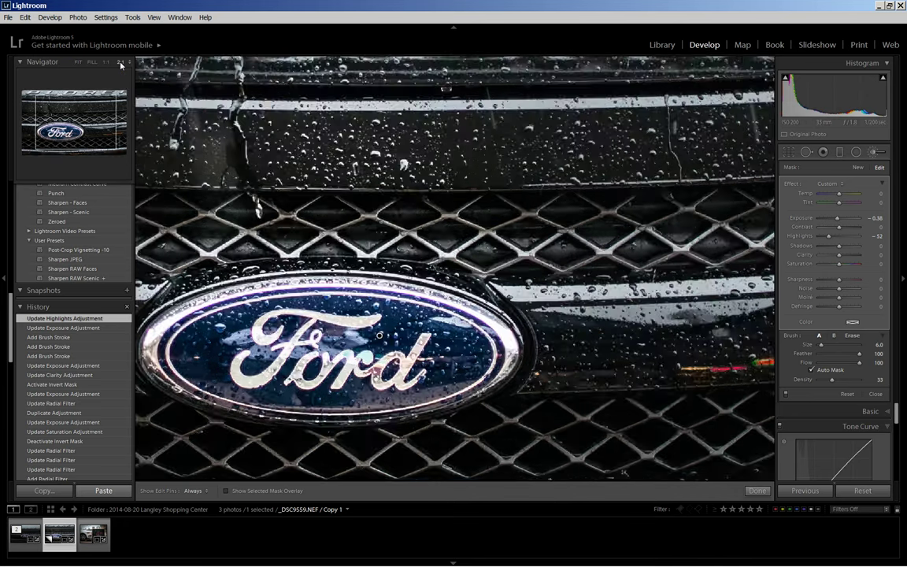
# Step: At 2:1 on the Ford badge, set brush Noise to 71 and Clarity to 57, then finish the brush
pyautogui.click(119, 63)
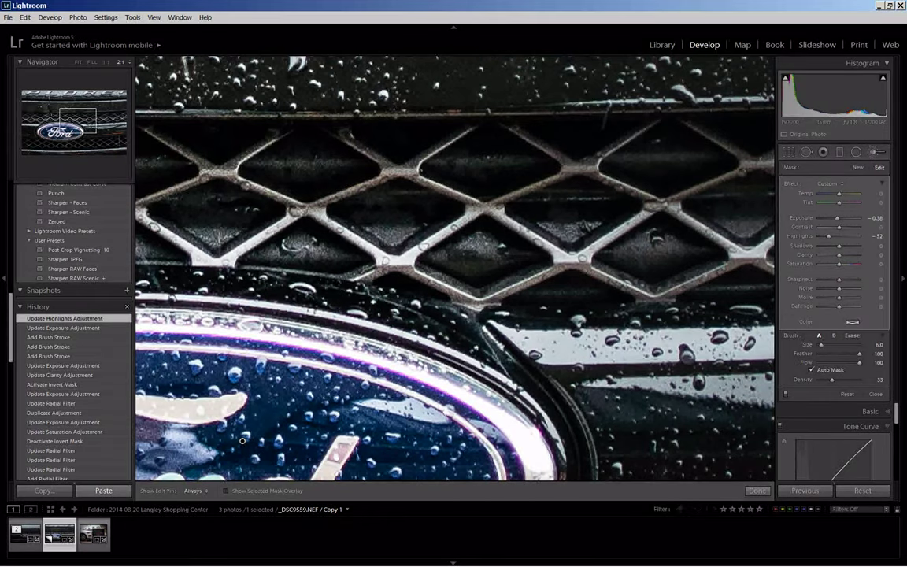
pyautogui.moveTo(243, 440)
pyautogui.mouseDown()
pyautogui.moveTo(268, 346)
pyautogui.moveTo(359, 125)
pyautogui.moveTo(394, 145)
pyautogui.moveTo(450, 208)
pyautogui.mouseUp()
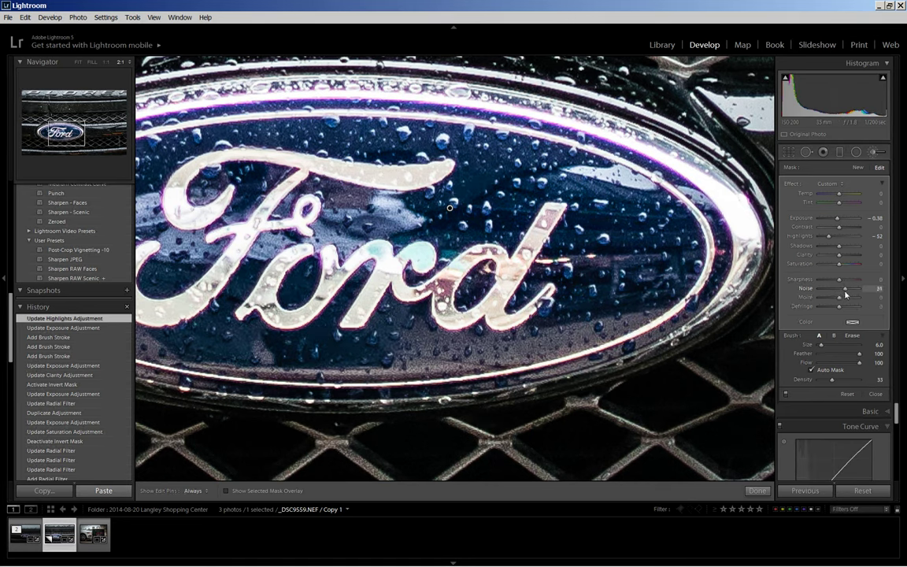
pyautogui.moveTo(845, 291); pyautogui.dragTo(854, 295)
pyautogui.moveTo(854, 295); pyautogui.dragTo(854, 294)
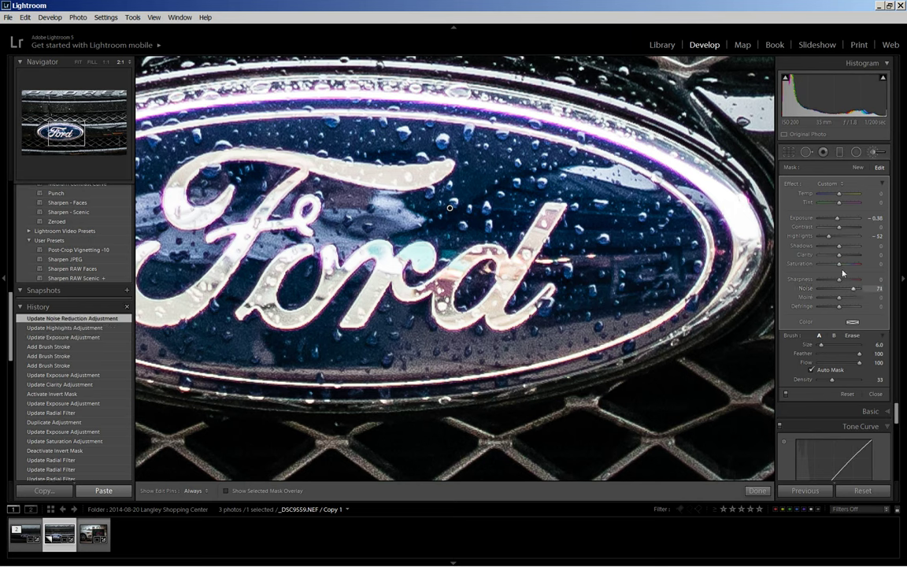
pyautogui.moveTo(840, 259); pyautogui.dragTo(851, 261)
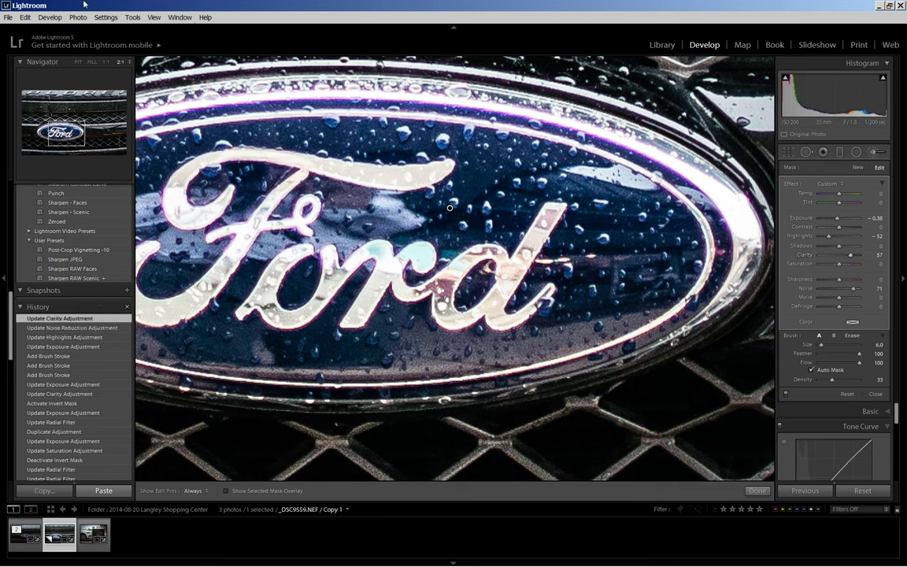
pyautogui.click(80, 66)
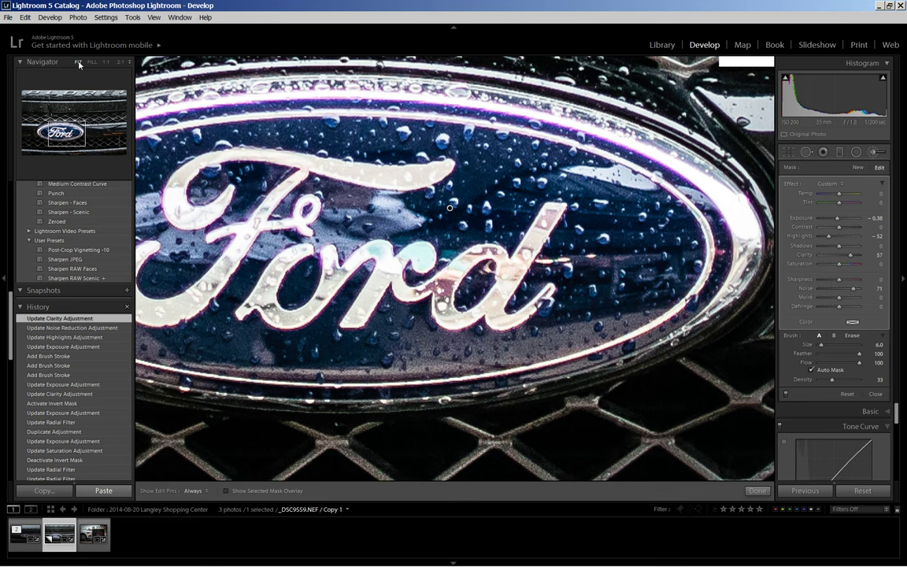
pyautogui.click(758, 491)
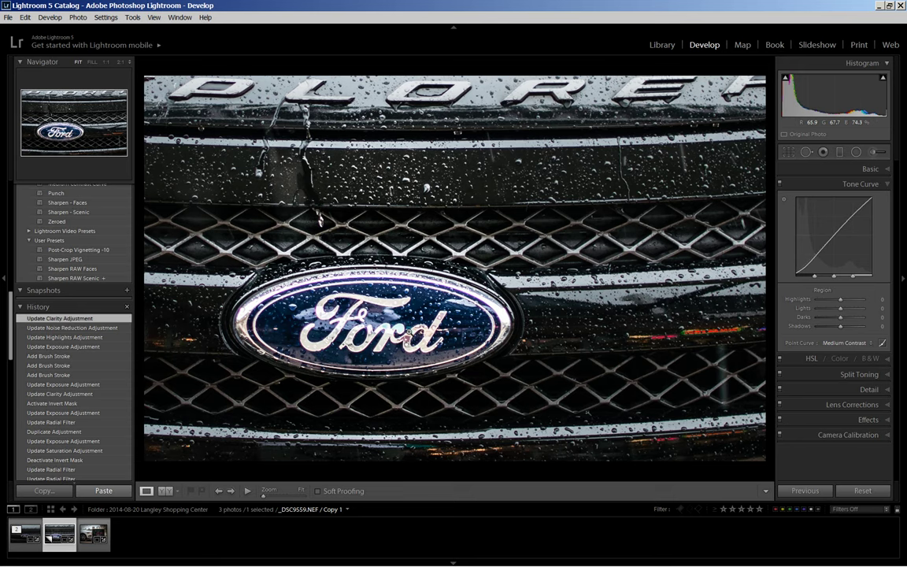
# Step: Start a fresh Adjustment Brush with the red mask overlay visible
pyautogui.click(875, 153)
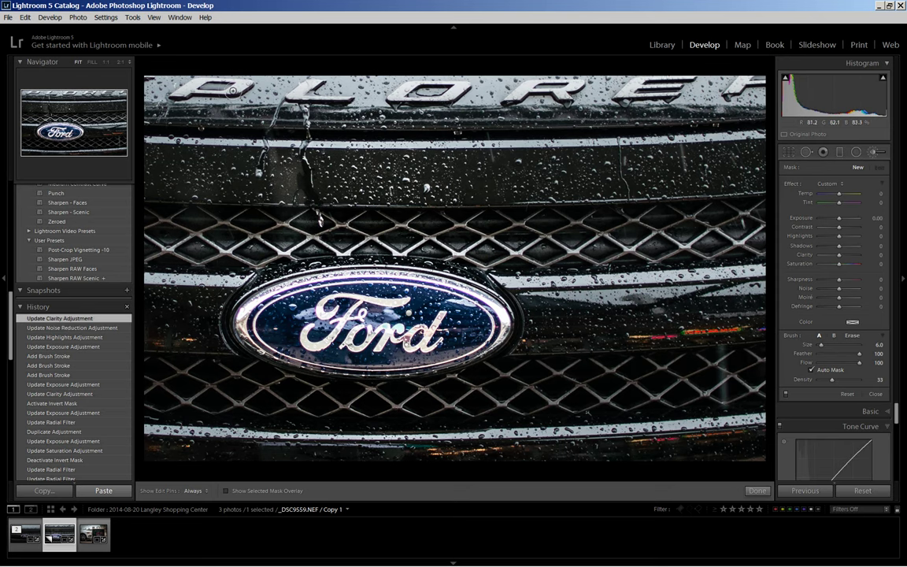
pyautogui.scroll(5, 229, 94)
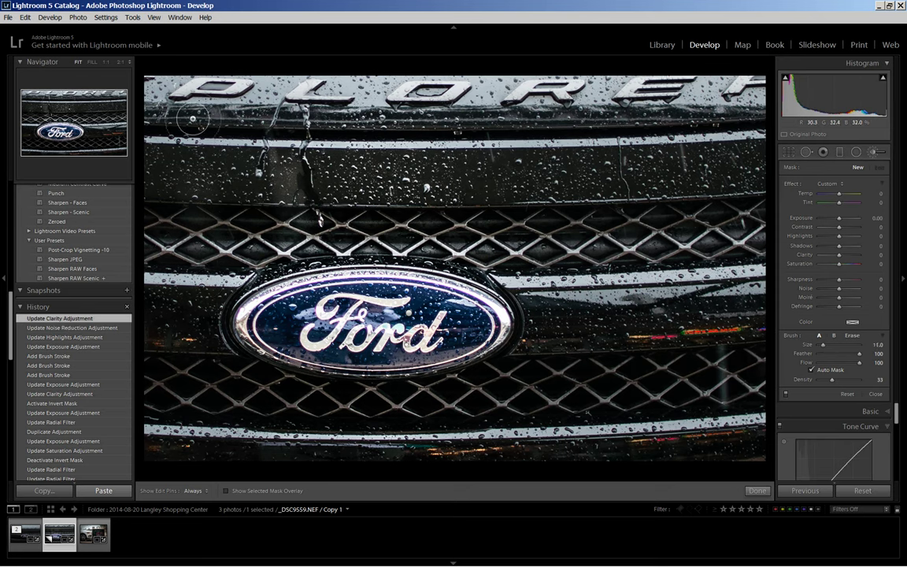
pyautogui.click(227, 491)
pyautogui.press('k')
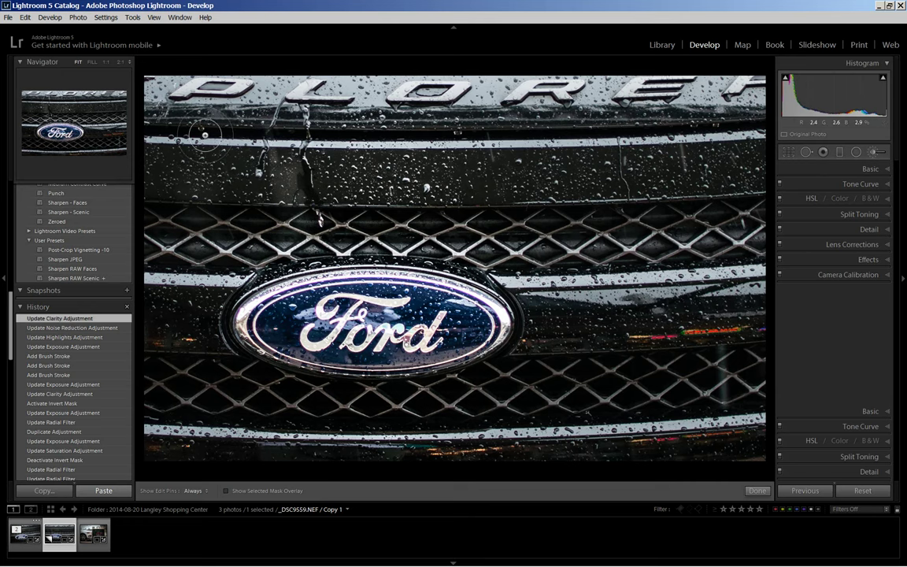
pyautogui.press('k')
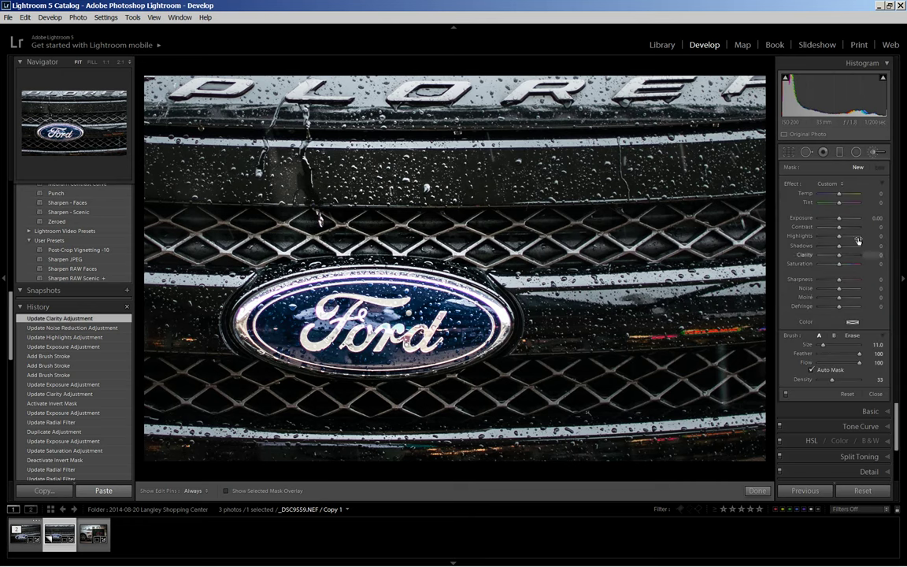
pyautogui.press('o')
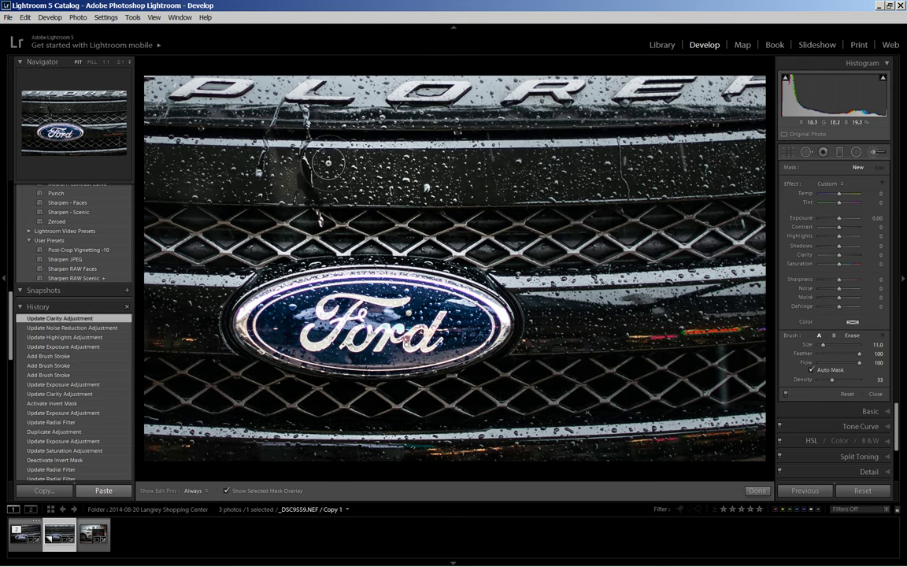
pyautogui.press('h')
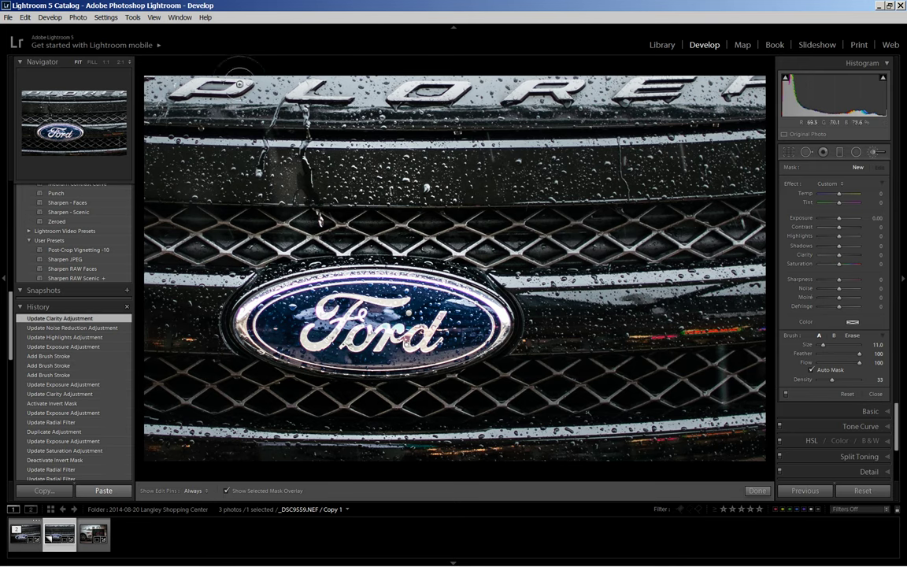
pyautogui.press('h')
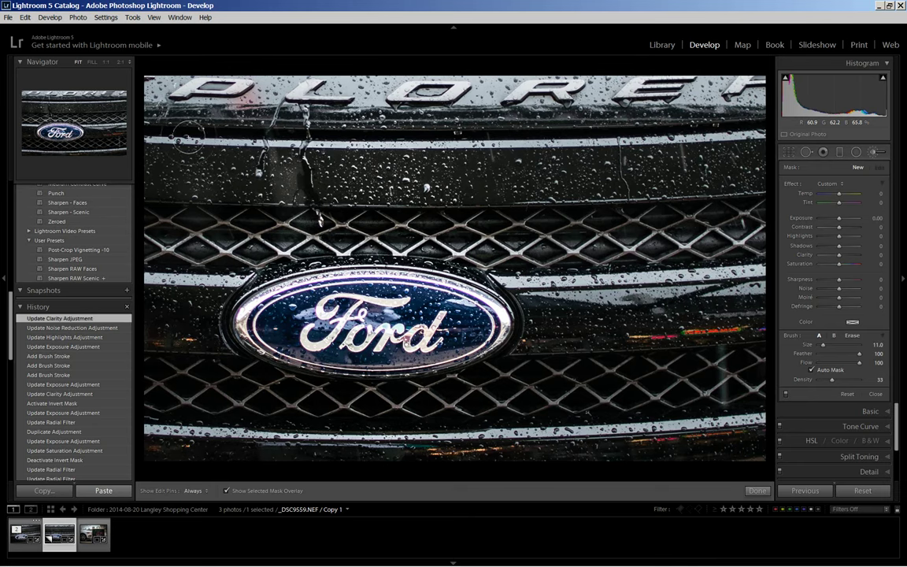
# Step: Paint the mask over the upper-left grille and across the top lettering band, then shrink the brush to size 6
pyautogui.moveTo(195, 147)
pyautogui.mouseDown()
pyautogui.moveTo(185, 104)
pyautogui.moveTo(191, 140)
pyautogui.moveTo(172, 120)
pyautogui.moveTo(153, 135)
pyautogui.moveTo(164, 187)
pyautogui.moveTo(178, 195)
pyautogui.moveTo(197, 179)
pyautogui.moveTo(170, 421)
pyautogui.mouseUp()
pyautogui.press('h')
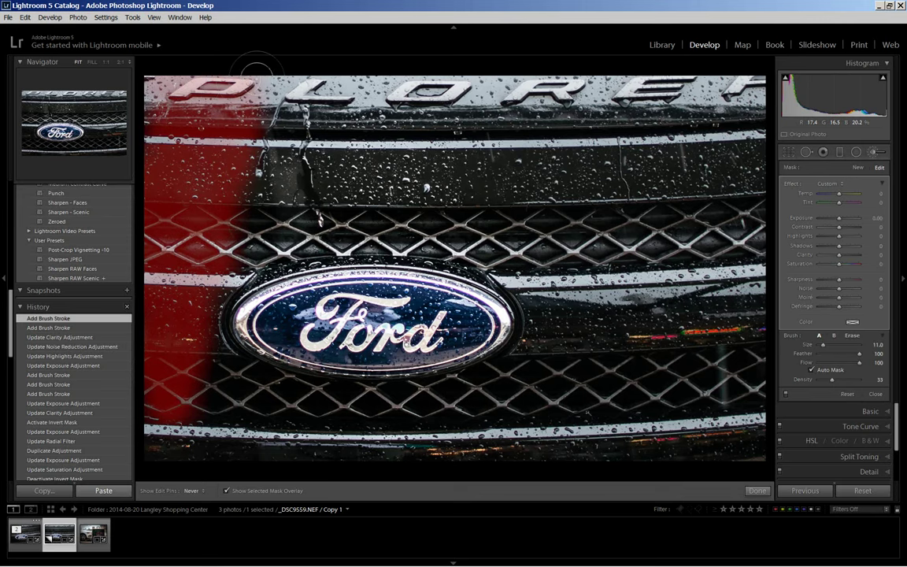
pyautogui.moveTo(410, 82)
pyautogui.mouseDown()
pyautogui.moveTo(536, 79)
pyautogui.moveTo(610, 85)
pyautogui.moveTo(468, 79)
pyautogui.moveTo(768, 93)
pyautogui.mouseUp()
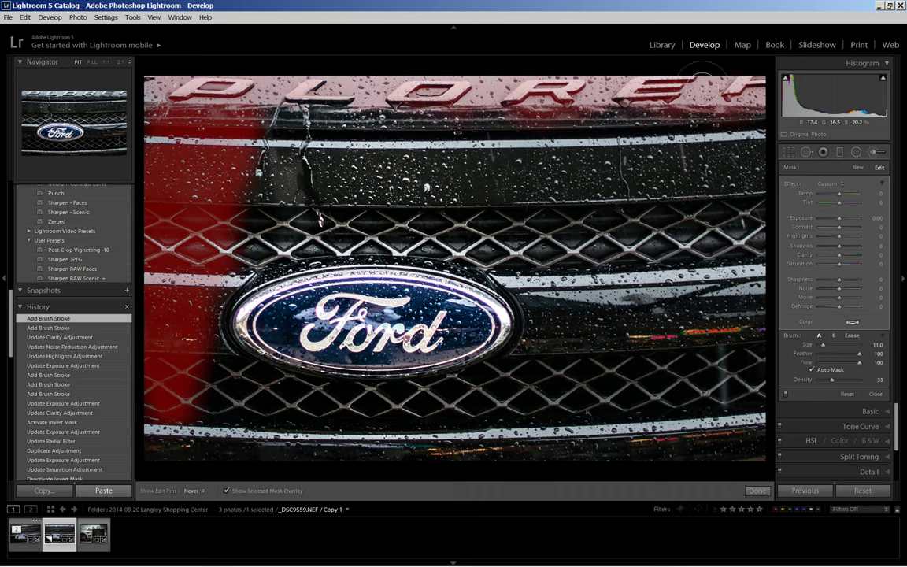
pyautogui.press('h')
pyautogui.click(254, 147)
pyautogui.press('[')
pyautogui.press('[')
pyautogui.press('[')
pyautogui.press('[')
pyautogui.press('h')
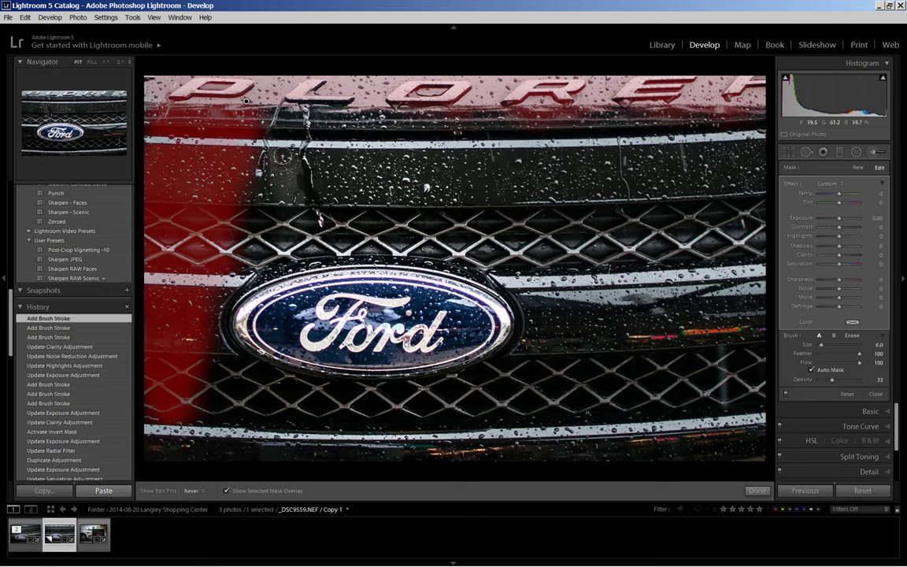
pyautogui.press('[')
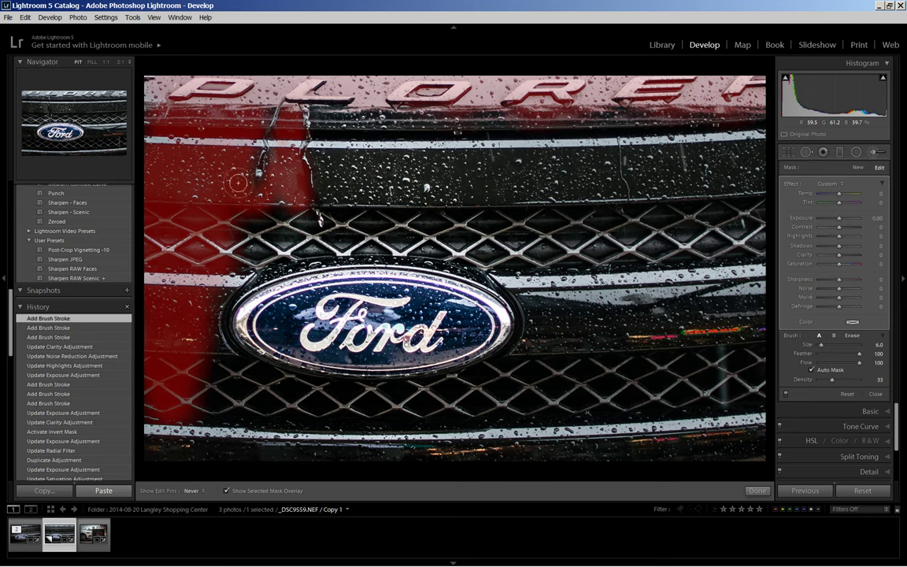
# Step: Paint the mask along a water streak and extend it leftward along the lettering band
pyautogui.moveTo(293, 214)
pyautogui.mouseDown()
pyautogui.moveTo(285, 213)
pyautogui.moveTo(297, 141)
pyautogui.moveTo(323, 152)
pyautogui.moveTo(334, 218)
pyautogui.moveTo(307, 183)
pyautogui.mouseUp()
pyautogui.press('h')
pyautogui.press('h')
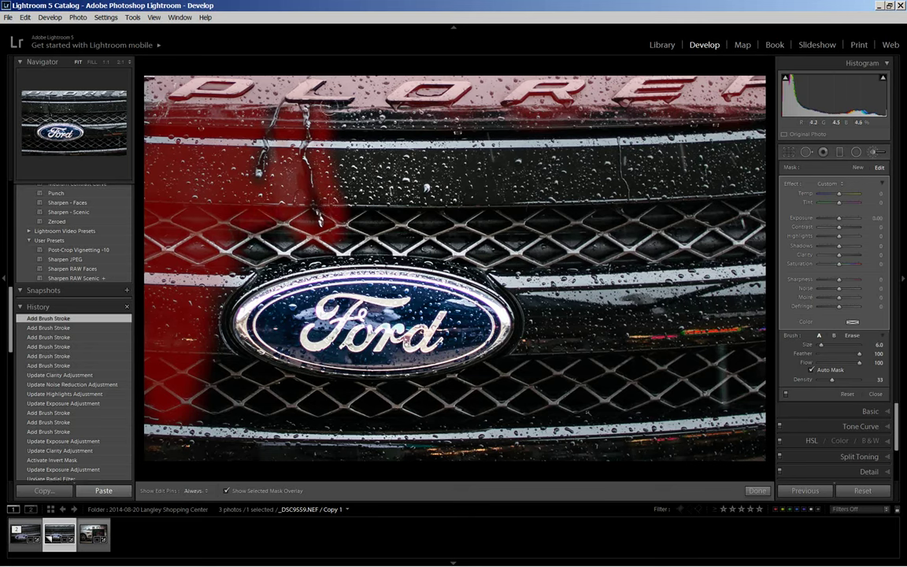
pyautogui.moveTo(611, 93); pyautogui.dragTo(536, 93)
pyautogui.press('h')
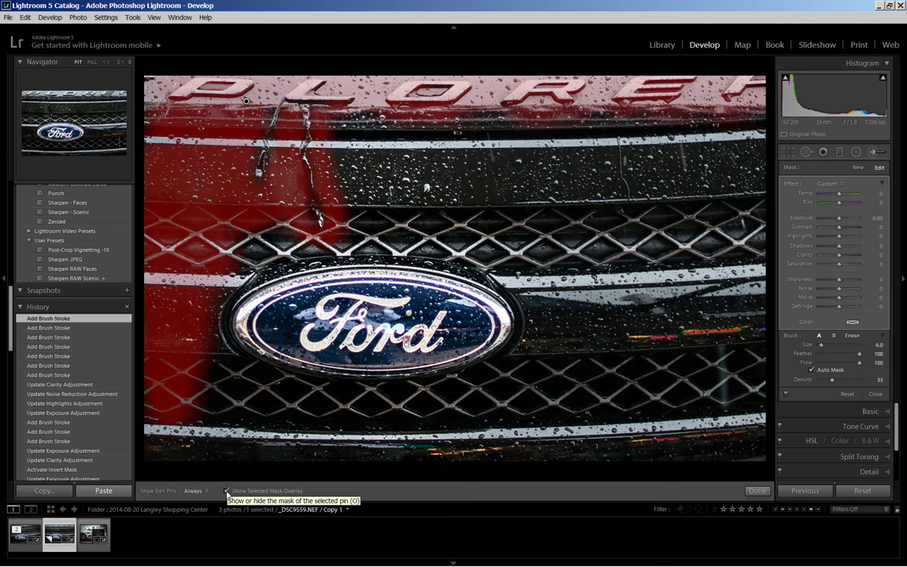
# Step: Hide the mask overlay and set the brushed areas' exposure to −0.86
pyautogui.click(226, 491)
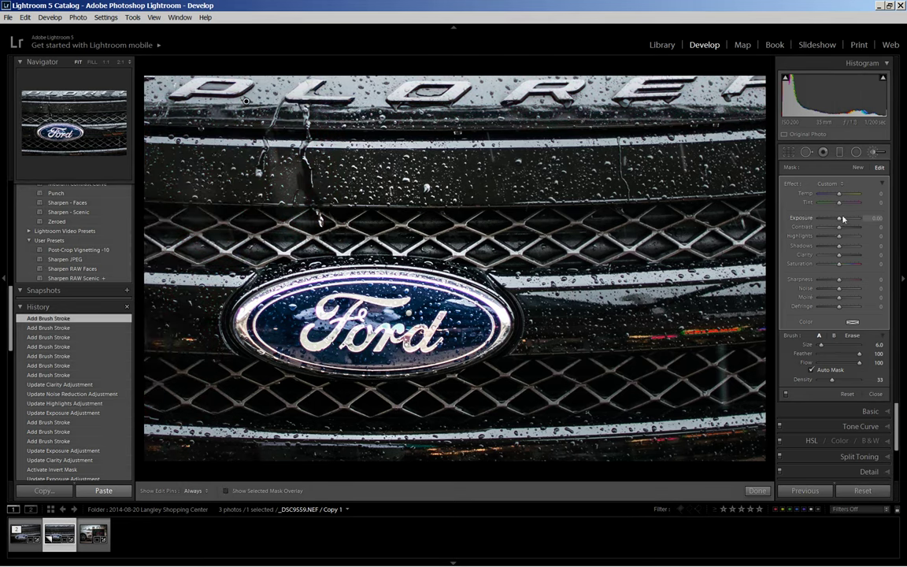
pyautogui.moveTo(839, 219); pyautogui.dragTo(834, 219)
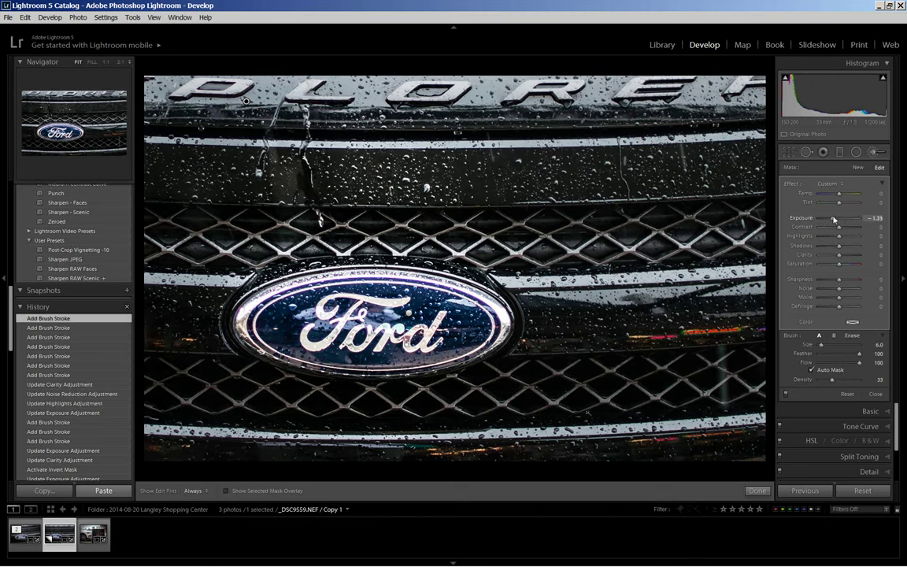
pyautogui.moveTo(834, 219)
pyautogui.mouseDown()
pyautogui.moveTo(845, 221)
pyautogui.moveTo(836, 223)
pyautogui.mouseUp()
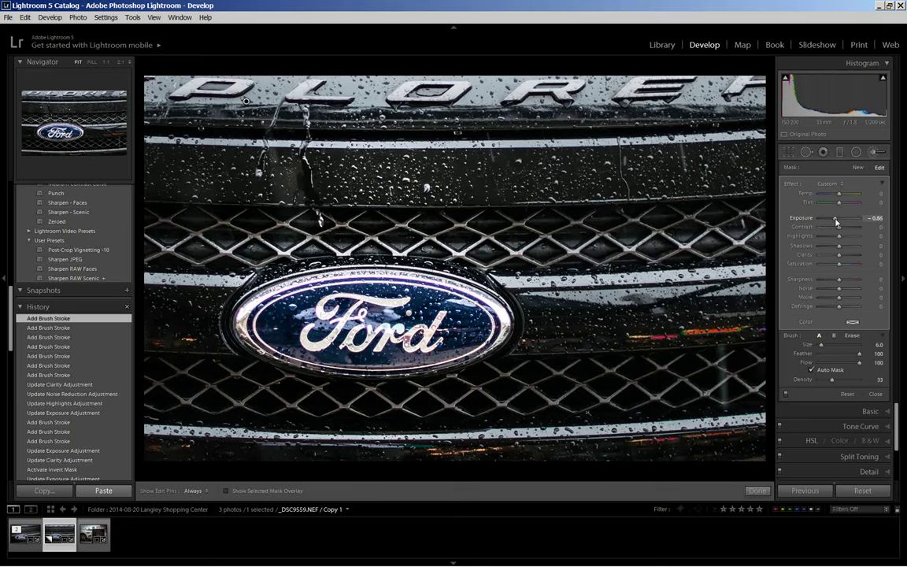
pyautogui.moveTo(836, 222); pyautogui.dragTo(836, 224)
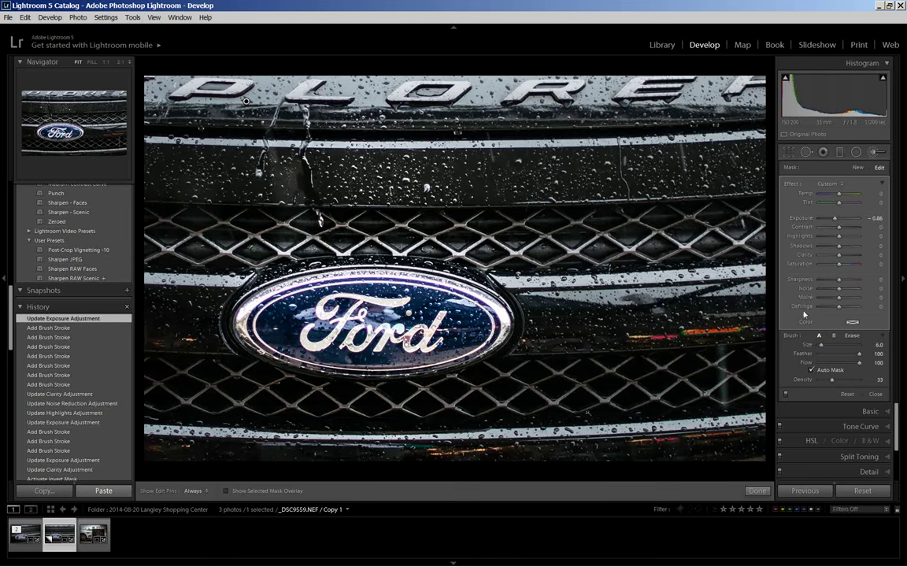
# Step: With brush size 5, paint one more darkening stroke on the left grille and finish the brush
pyautogui.press('[')
pyautogui.press('h')
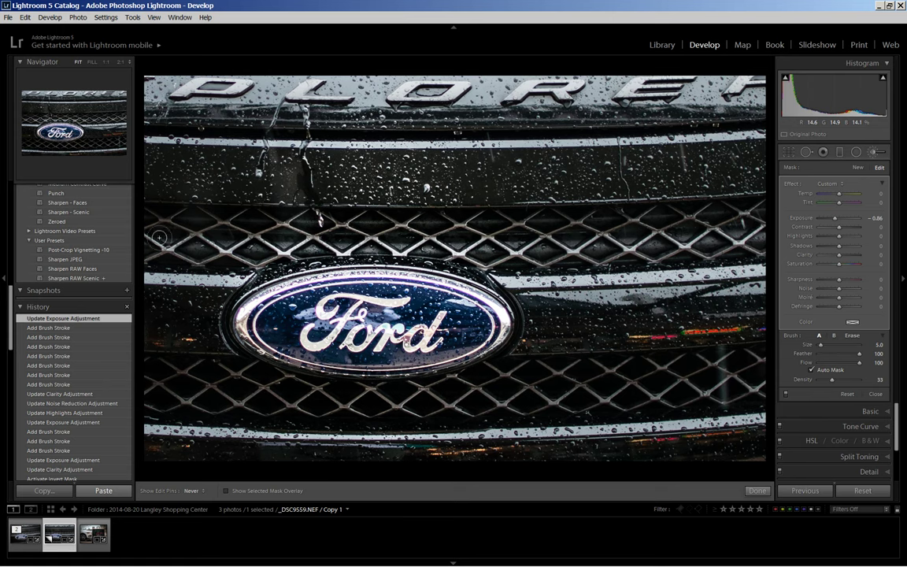
pyautogui.moveTo(139, 262); pyautogui.dragTo(153, 265)
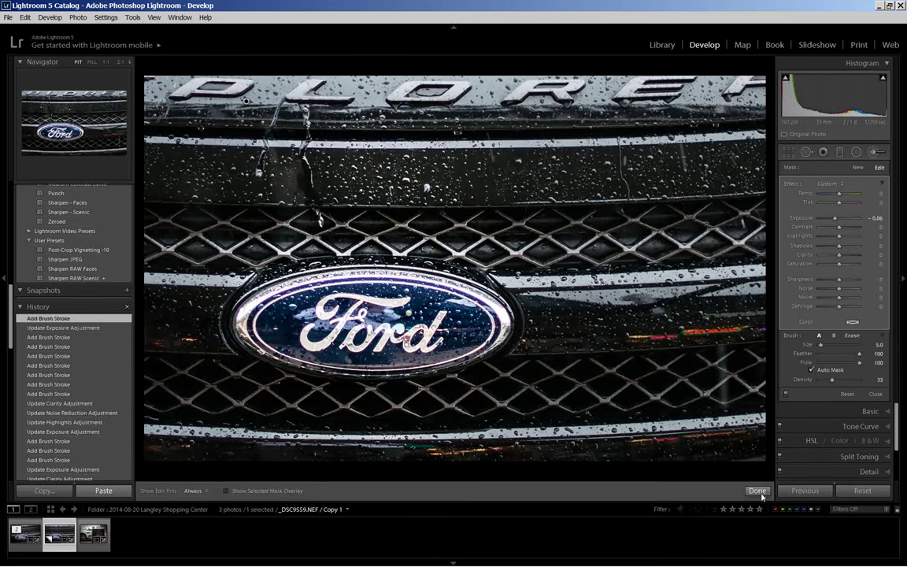
pyautogui.click(758, 491)
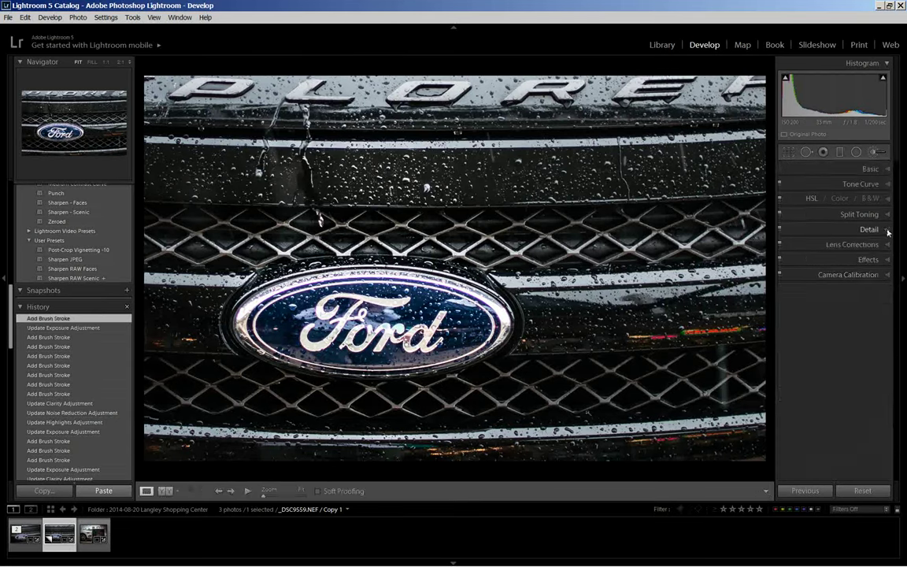
# Step: Expand the Detail panel and zoom to 2:1 on the upper grille above the logo
pyautogui.click(887, 230)
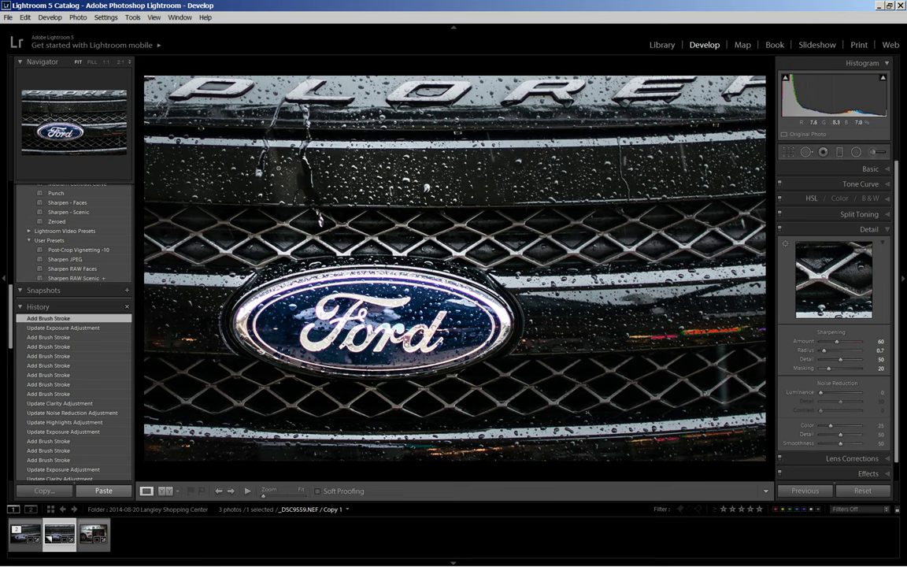
pyautogui.click(120, 61)
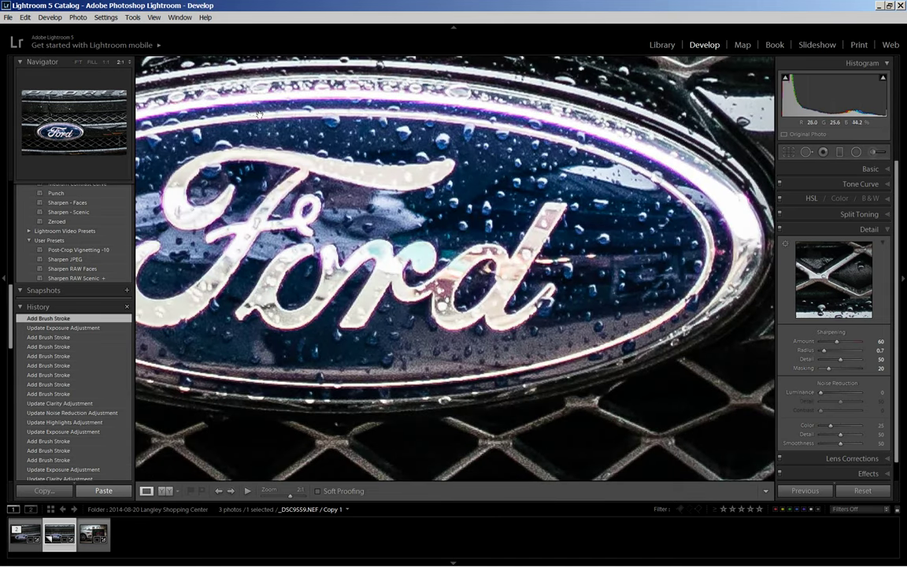
pyautogui.click(260, 115)
pyautogui.click(554, 186)
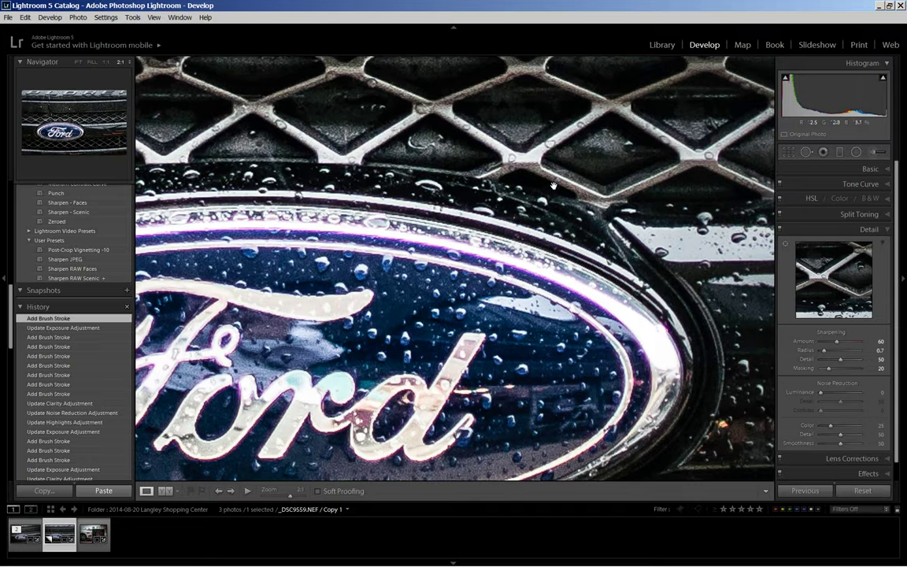
pyautogui.moveTo(554, 186); pyautogui.dragTo(534, 228)
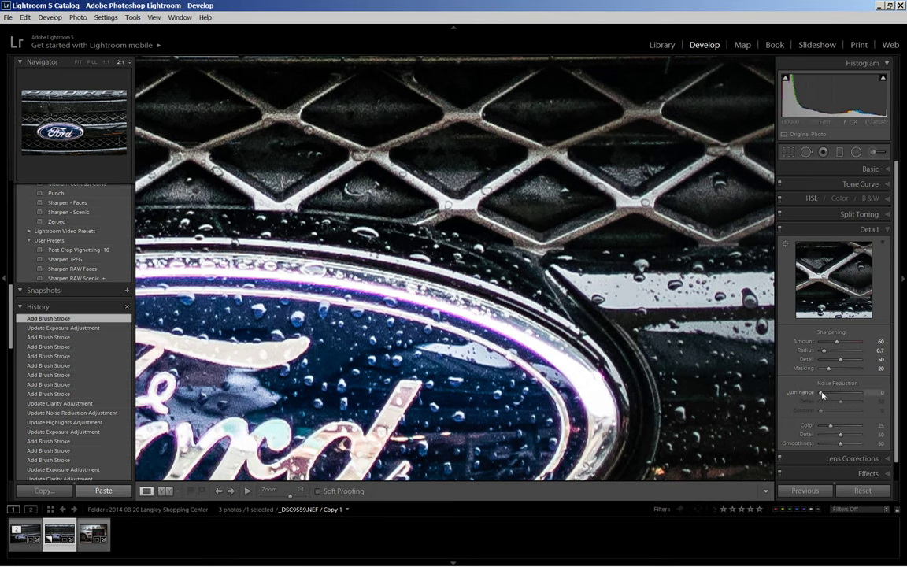
# Step: Set luminance noise reduction to 40 with detail 58, then fit the whole photo in view
pyautogui.moveTo(823, 395); pyautogui.dragTo(839, 400)
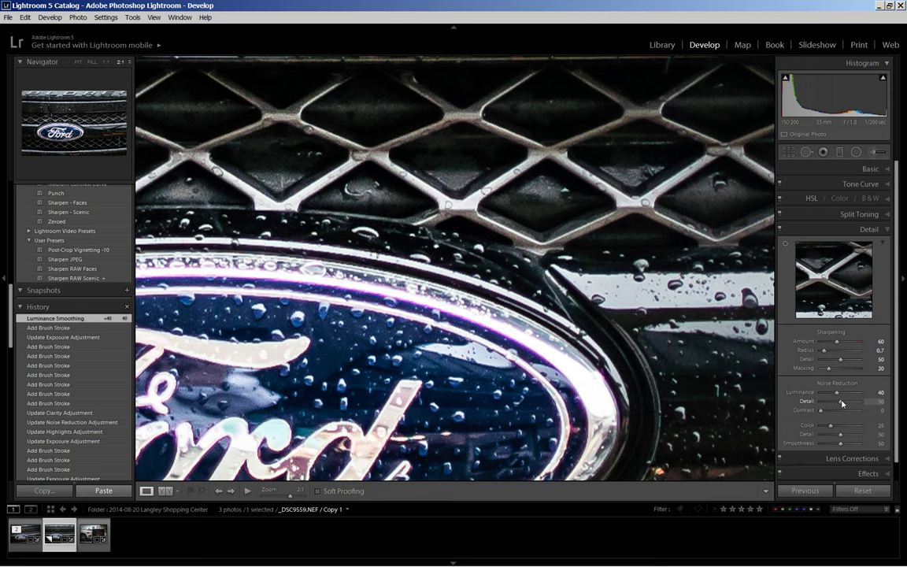
pyautogui.moveTo(842, 403); pyautogui.dragTo(848, 404)
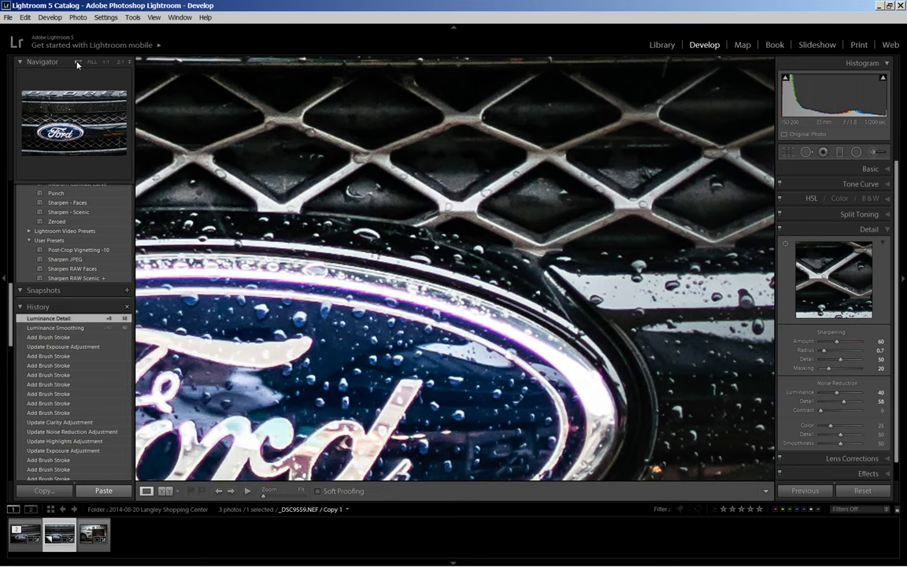
pyautogui.click(76, 62)
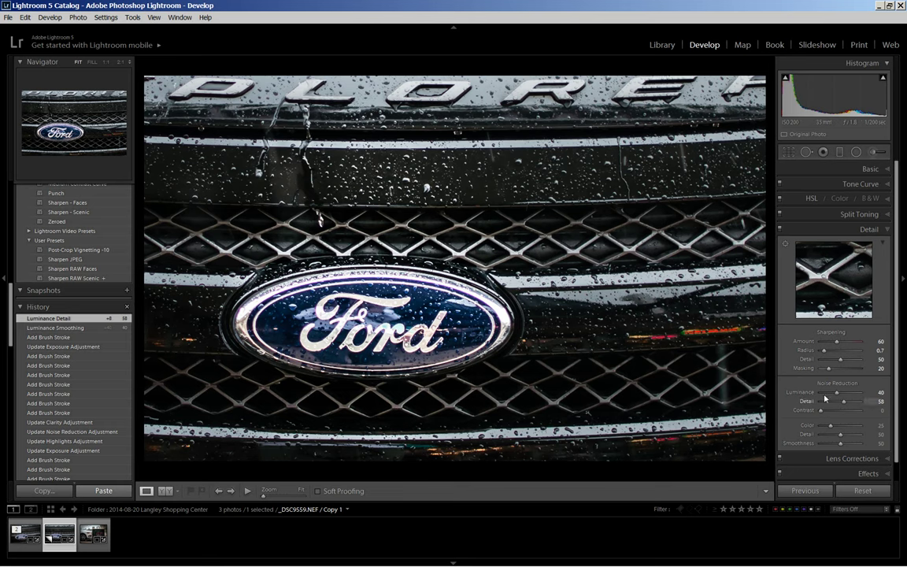
pyautogui.click(790, 154)
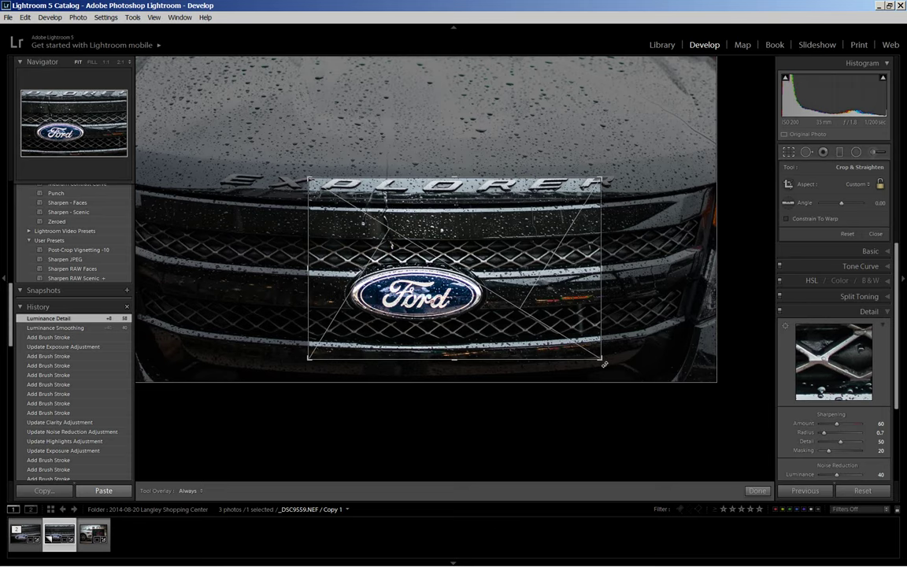
# Step: Rotate the crop around the Ford oval and grille to −4.50° and commit it
pyautogui.moveTo(605, 365); pyautogui.dragTo(627, 349)
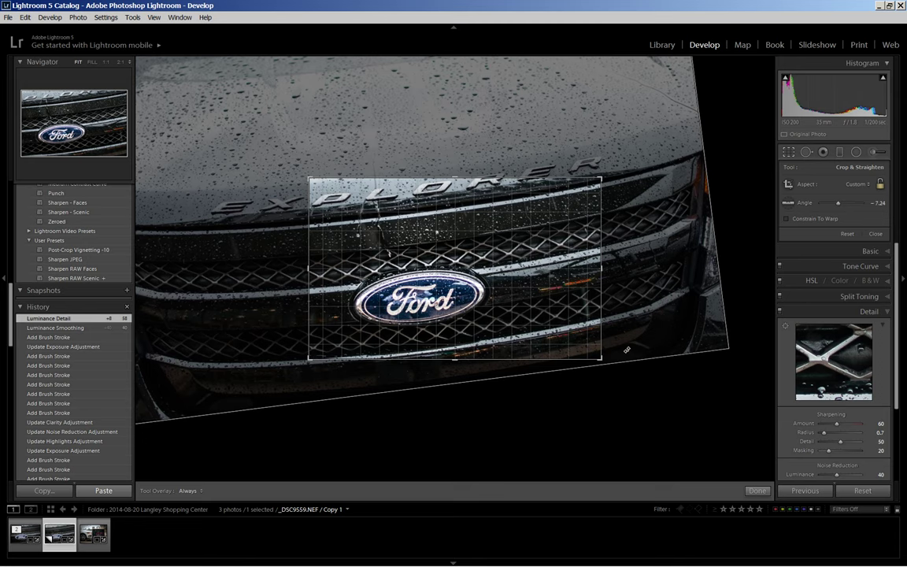
pyautogui.moveTo(627, 350); pyautogui.dragTo(620, 357)
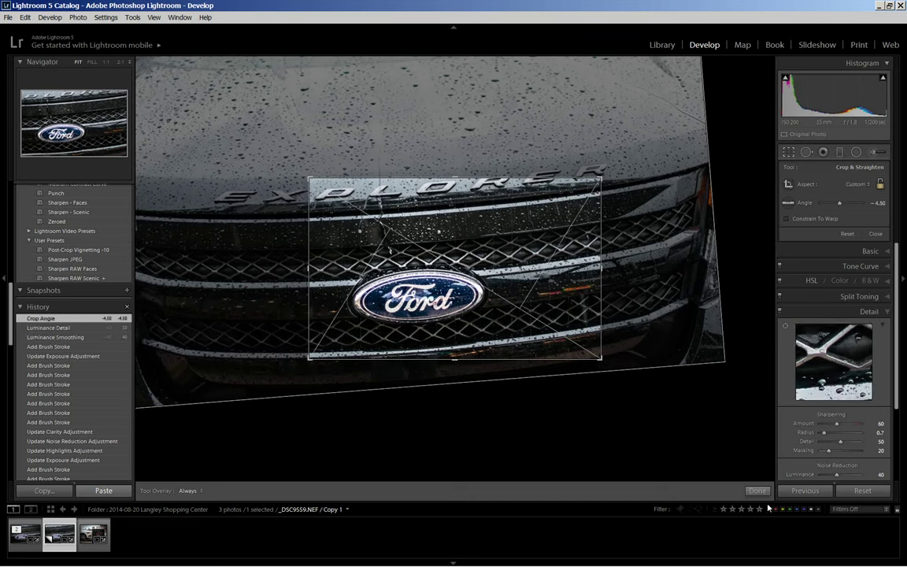
pyautogui.press('Return')
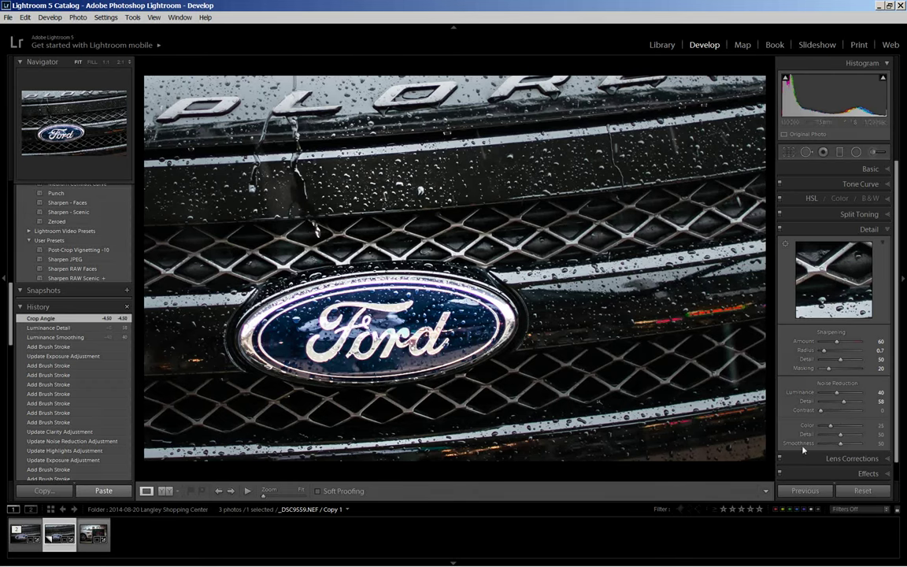
pyautogui.click(881, 474)
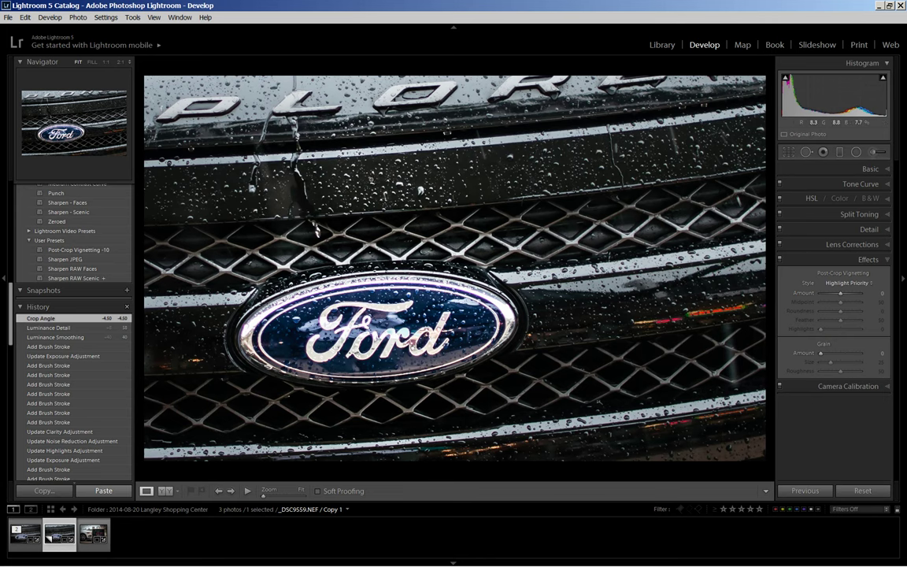
# Step: Apply the Lightroom Effect preset Vignette 2 for a −35 post-crop vignette
pyautogui.scroll(3, 83, 209)
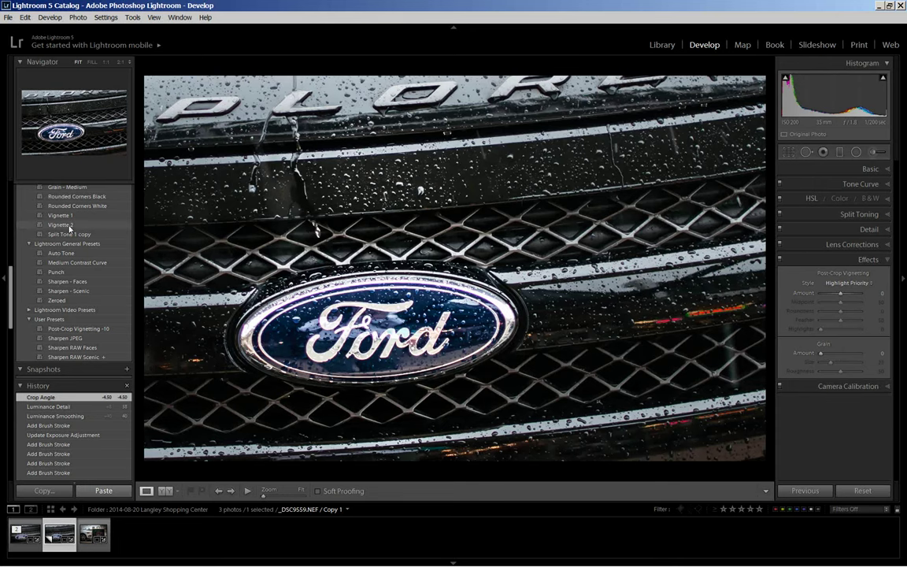
pyautogui.click(69, 229)
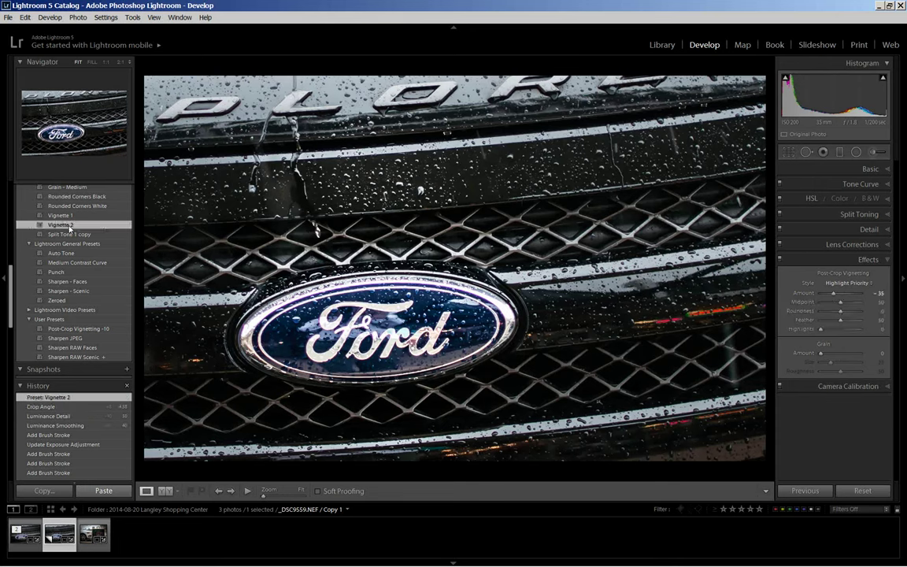